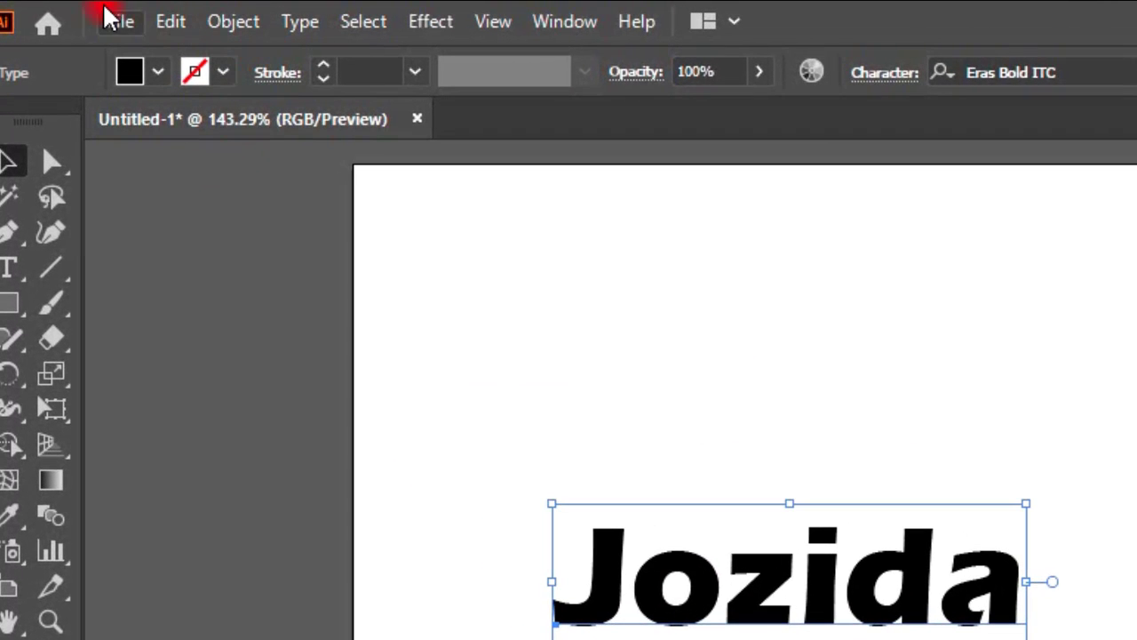
Convert the Jozida text to outlines and deselect it
click(286, 20)
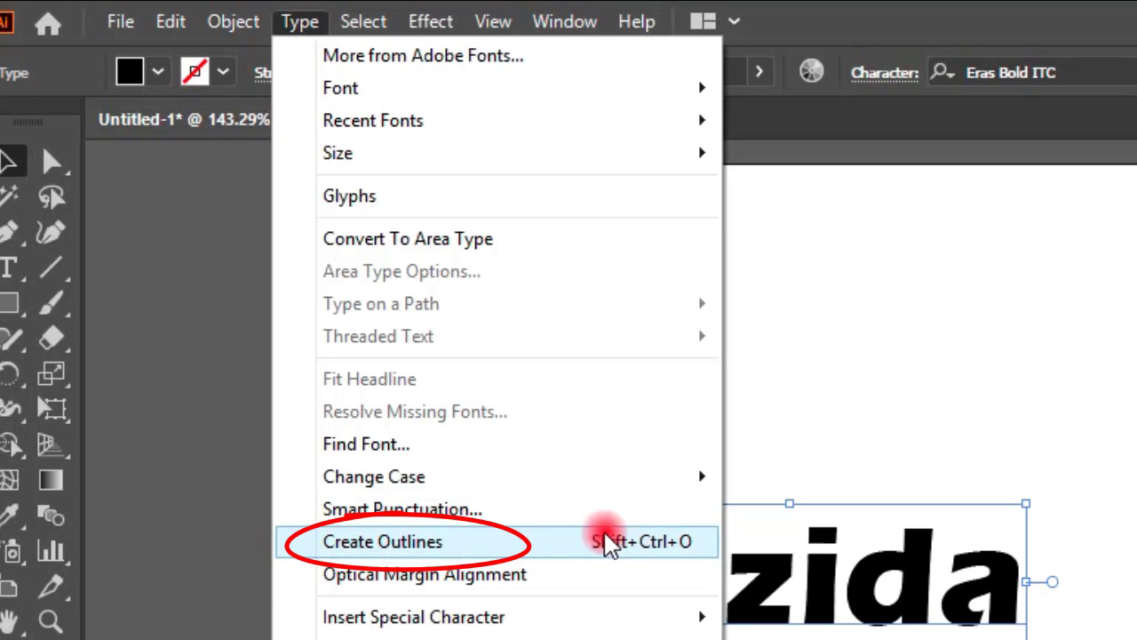
click(466, 547)
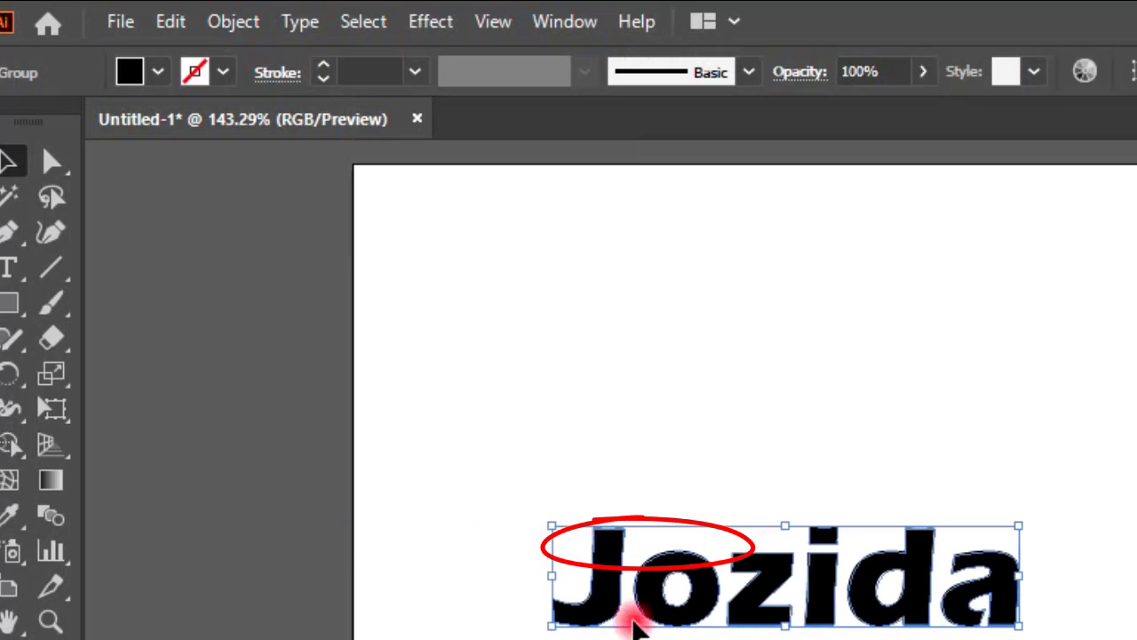
click(354, 398)
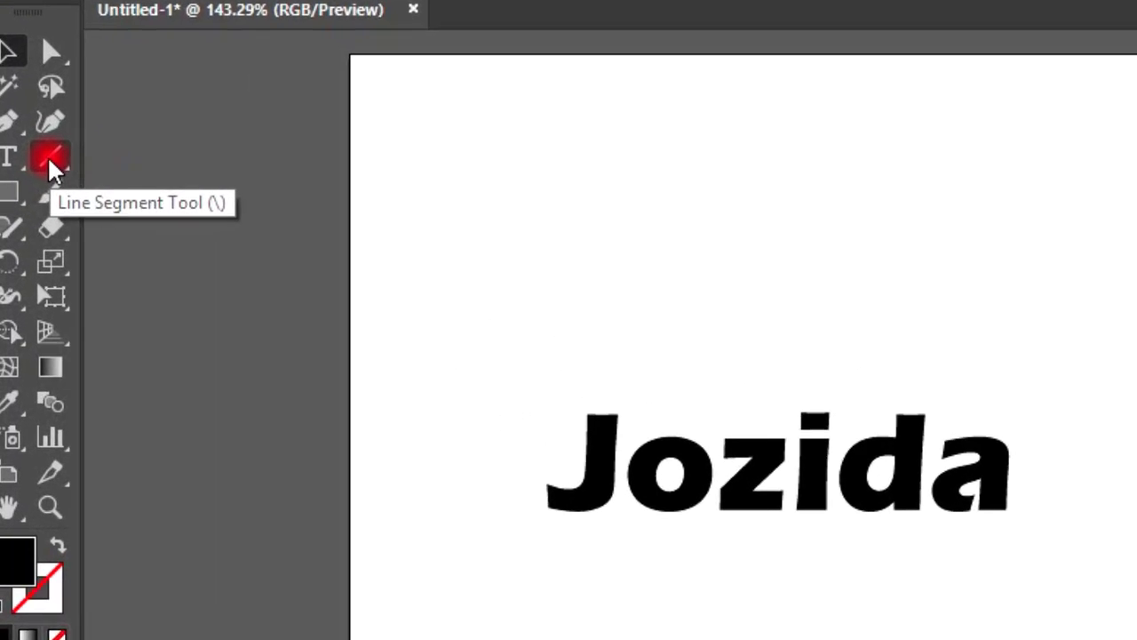
Draw a horizontal line about 2.49 in long across the middle of the lettering and nudge it down to Y 1.944 in
click(31, 163)
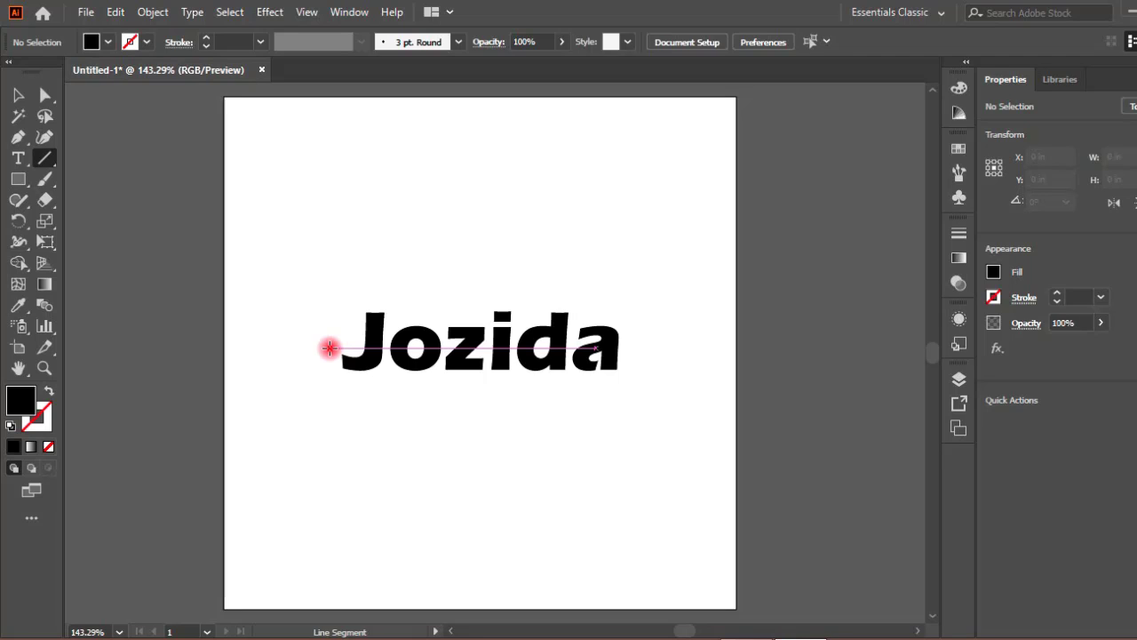
drag(331, 345, 650, 359)
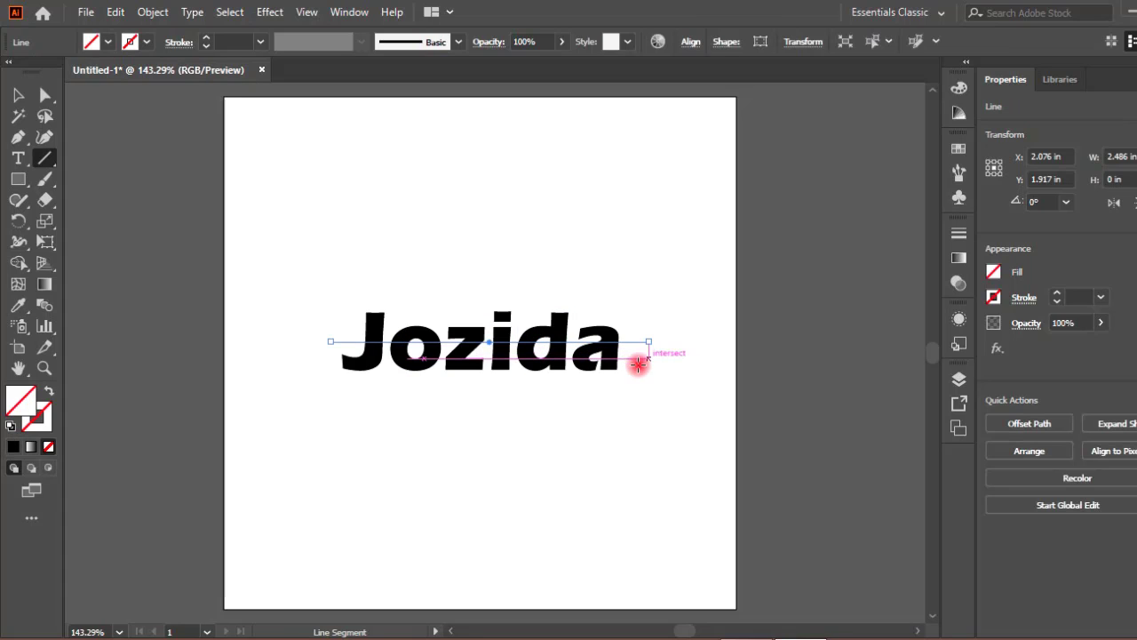
key(Down)
key(Down)
key(Down)
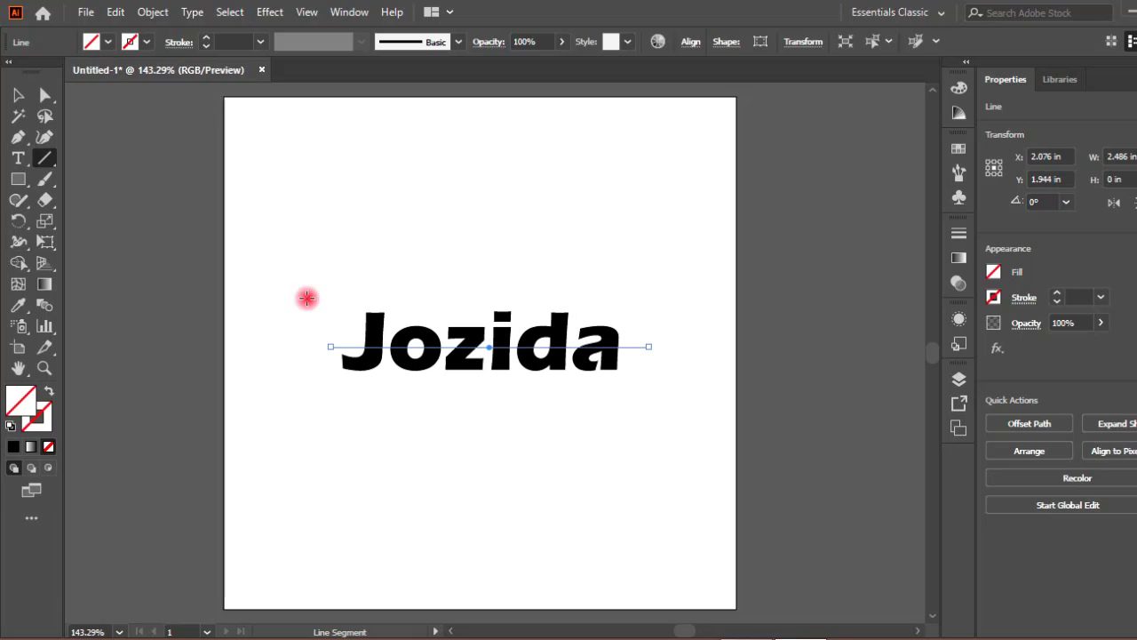
Split the upper half of every letter, including the dot of the i, from the lower half along the line with the Shape Builder tool
click(13, 94)
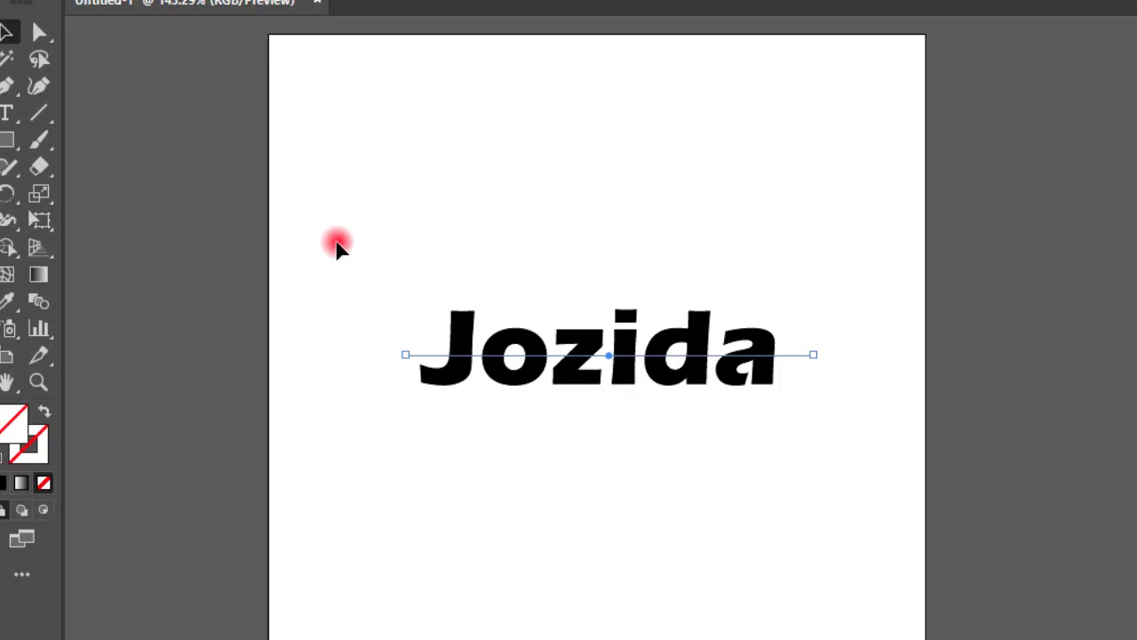
drag(337, 240, 822, 542)
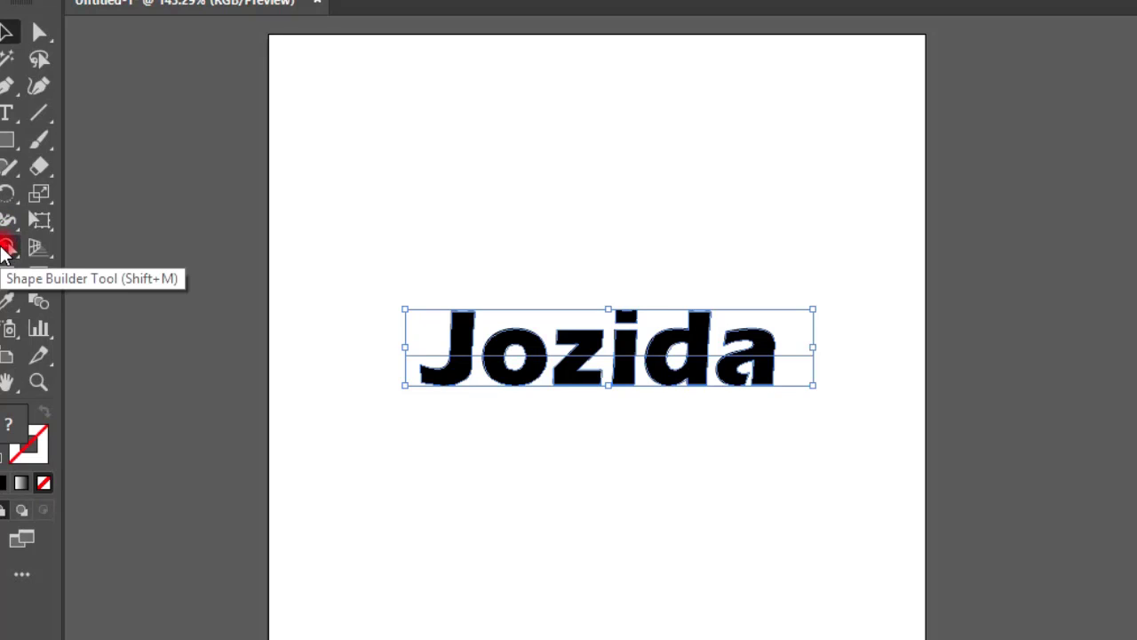
click(7, 251)
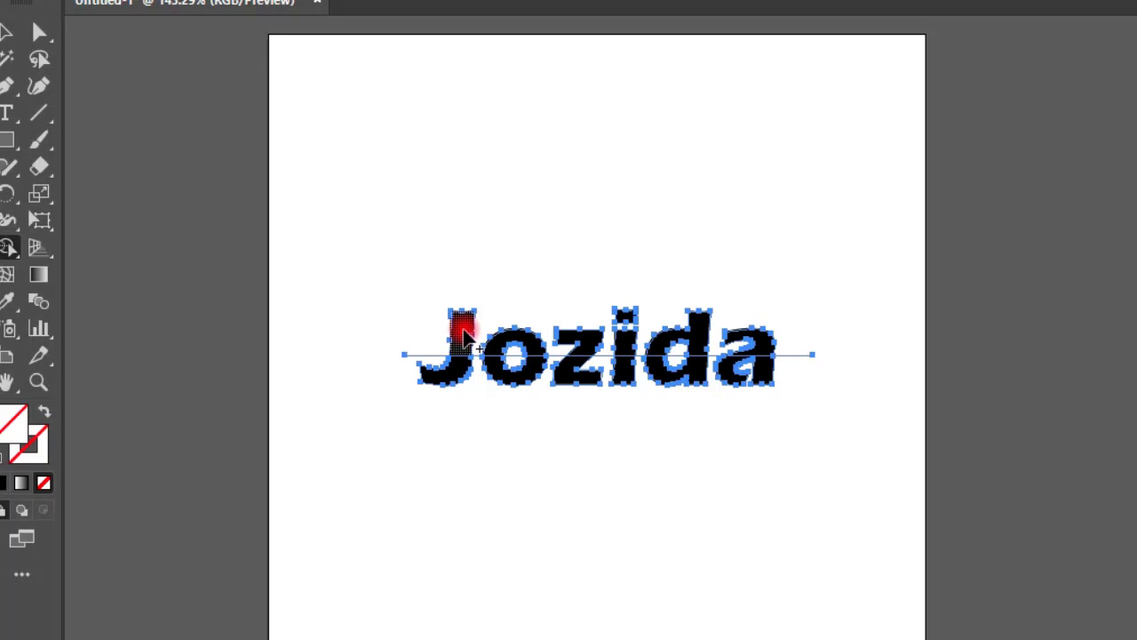
click(464, 339)
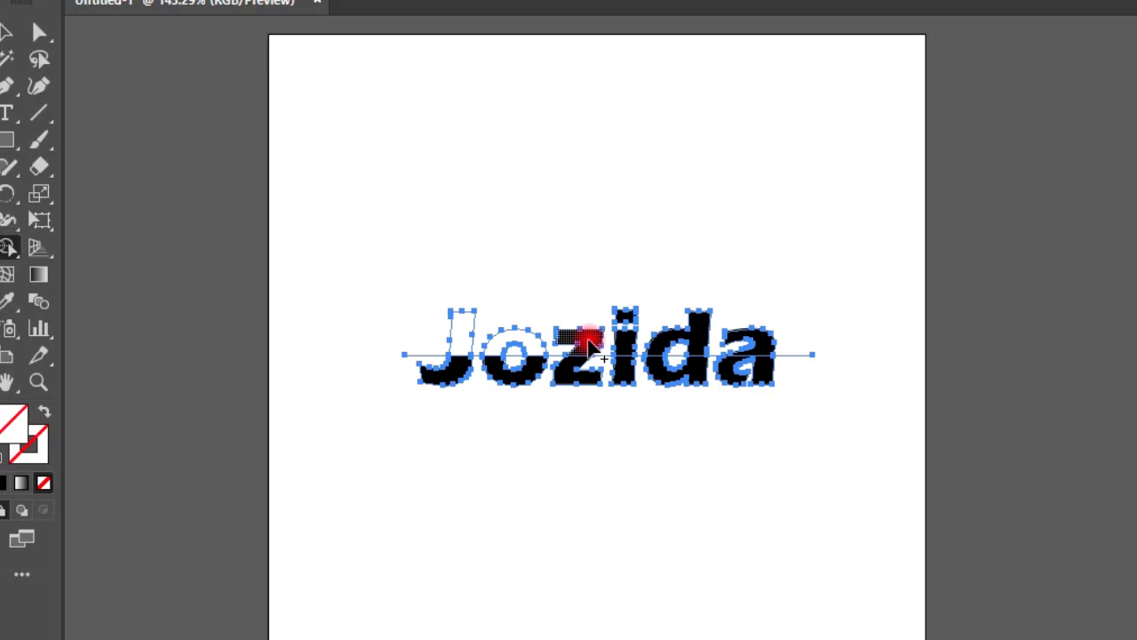
click(588, 342)
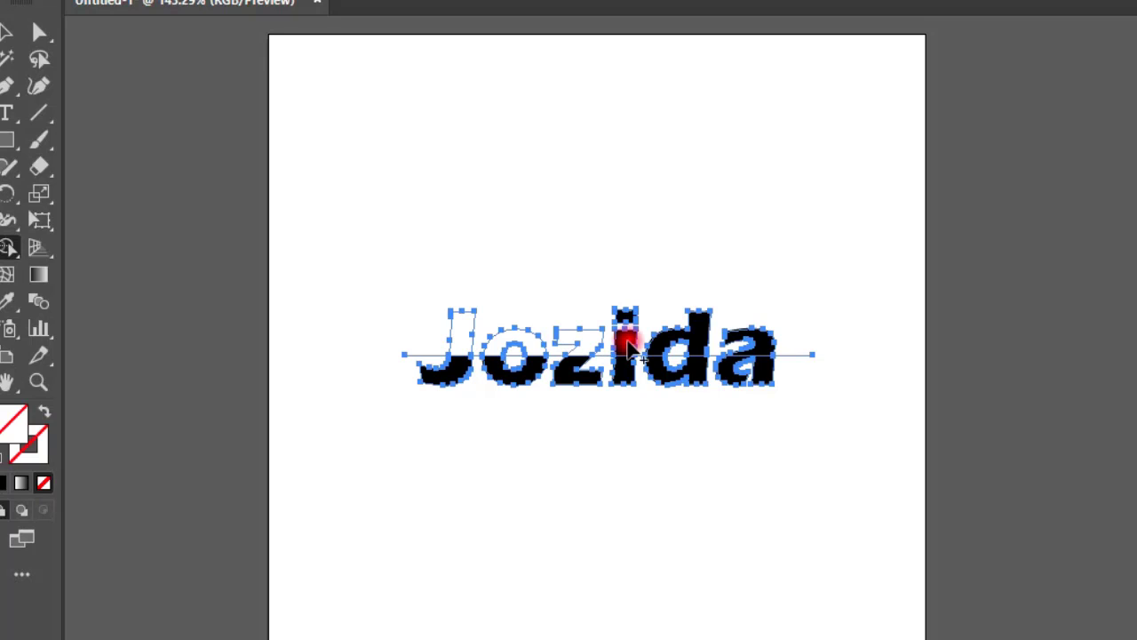
click(627, 347)
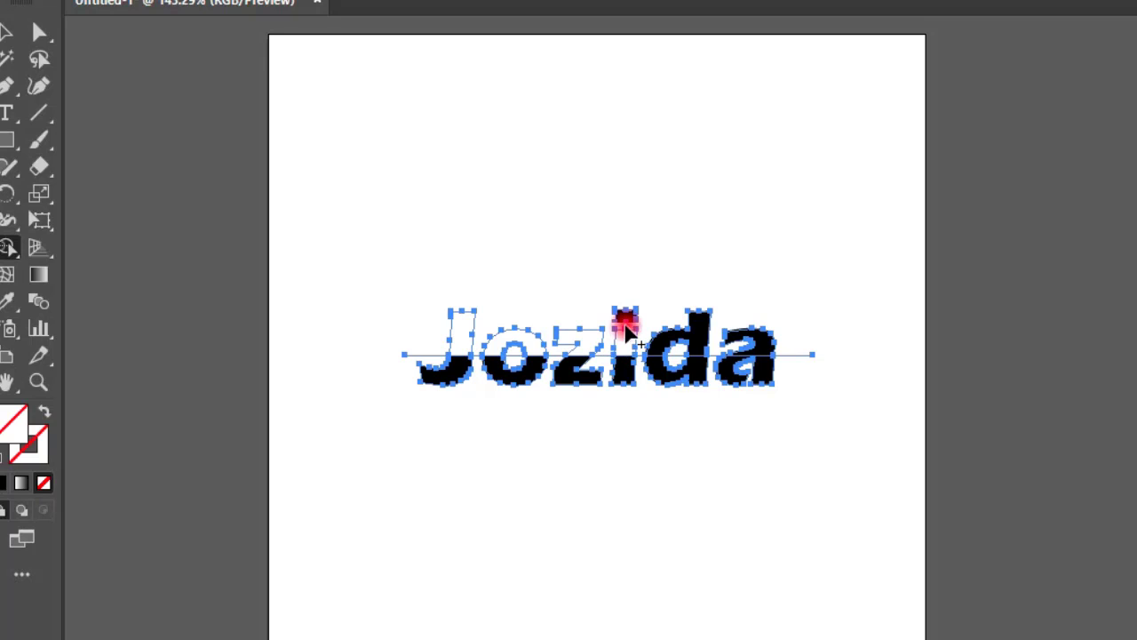
click(627, 315)
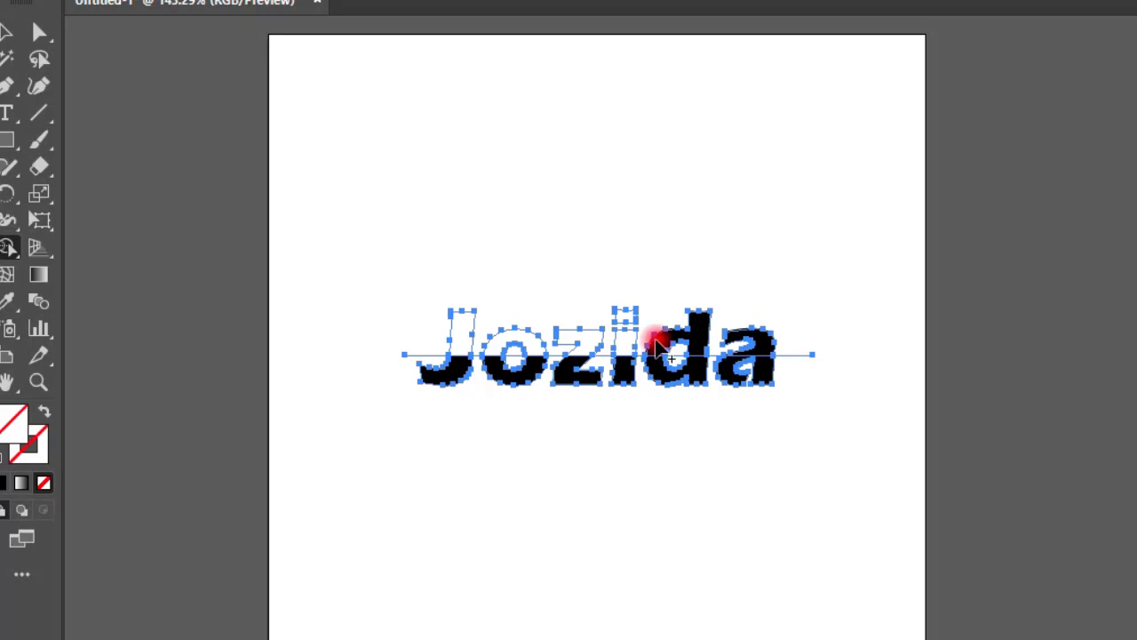
click(697, 333)
click(766, 345)
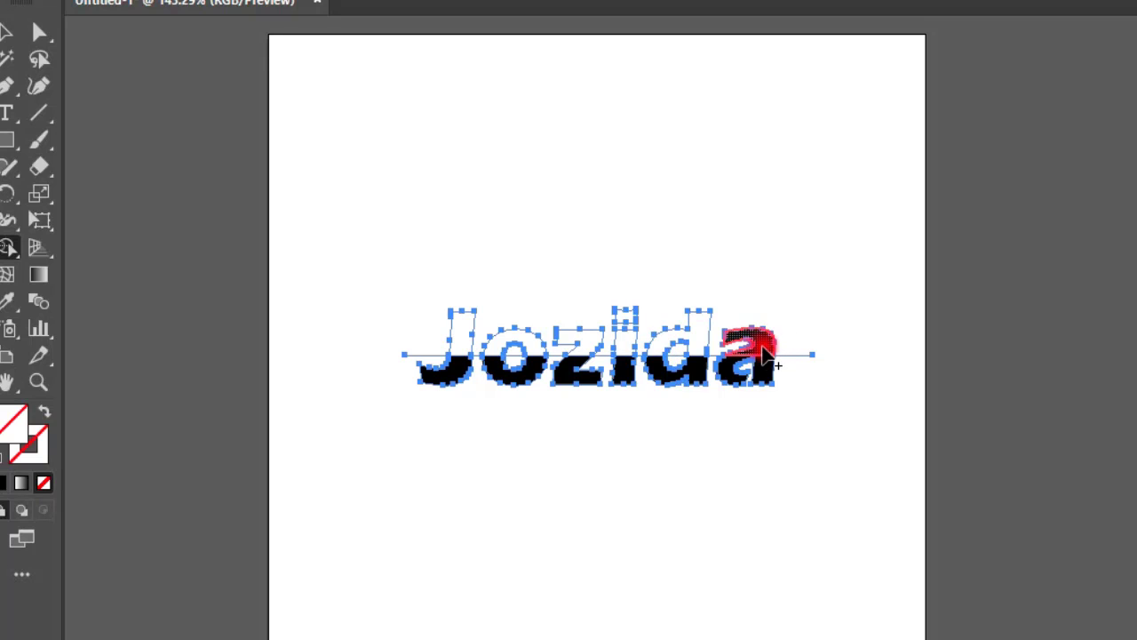
click(8, 36)
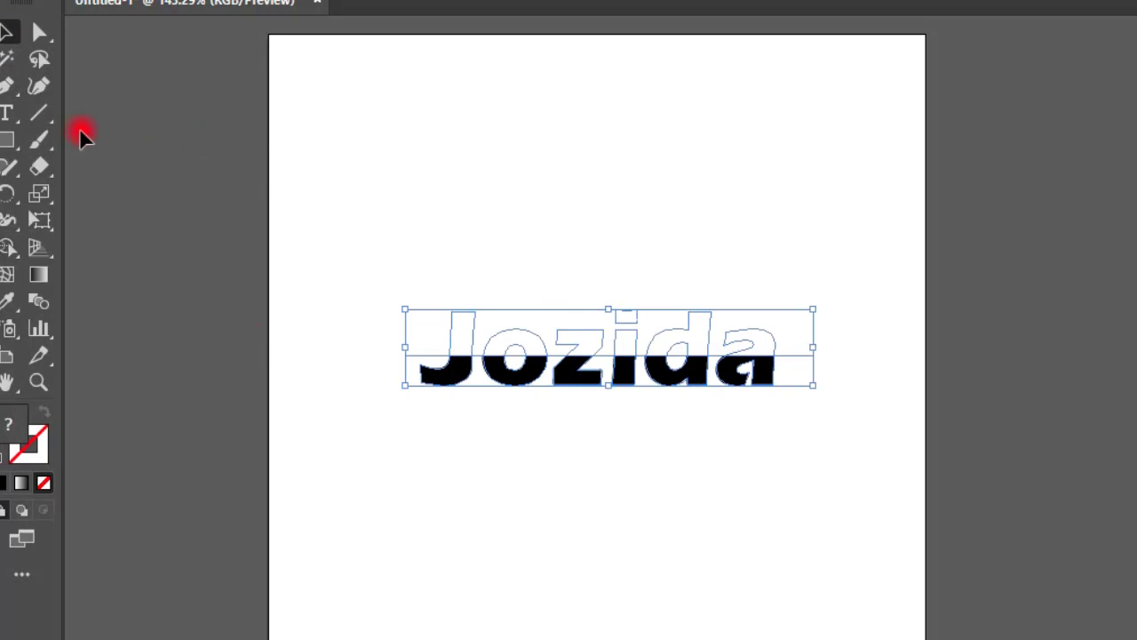
click(477, 450)
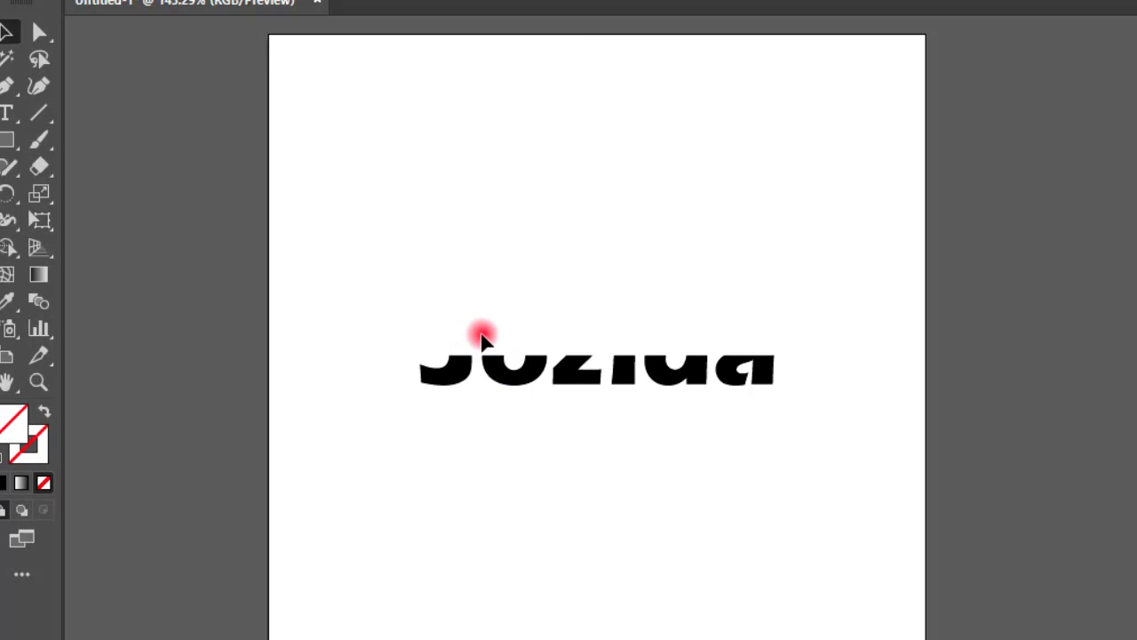
Isolate the group containing the split Jozida lettering
click(501, 347)
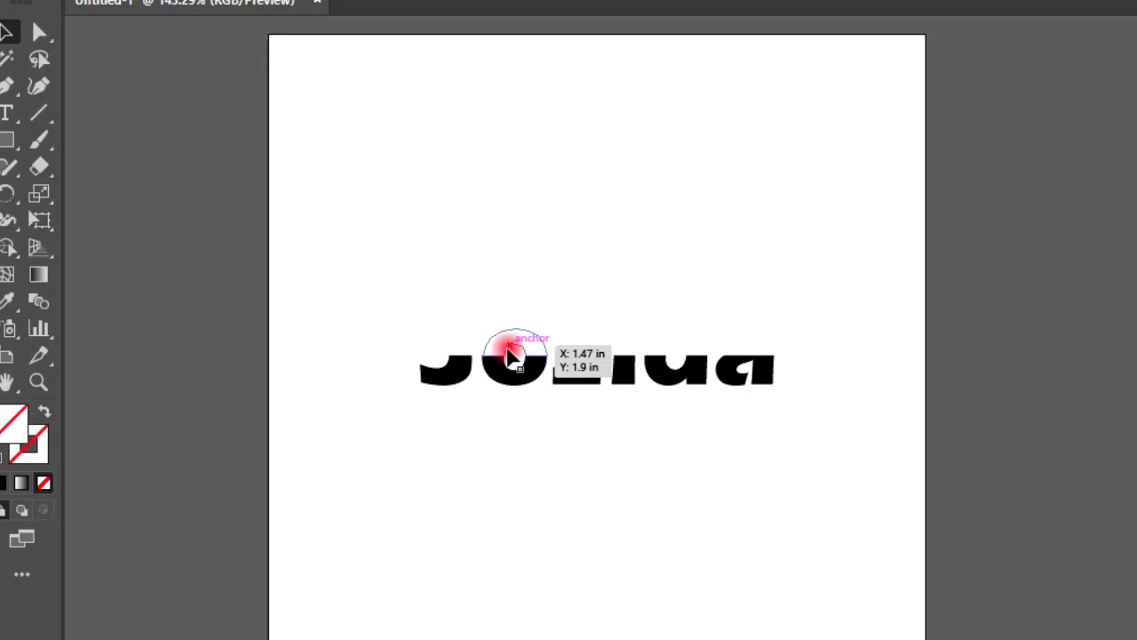
right_click(503, 349)
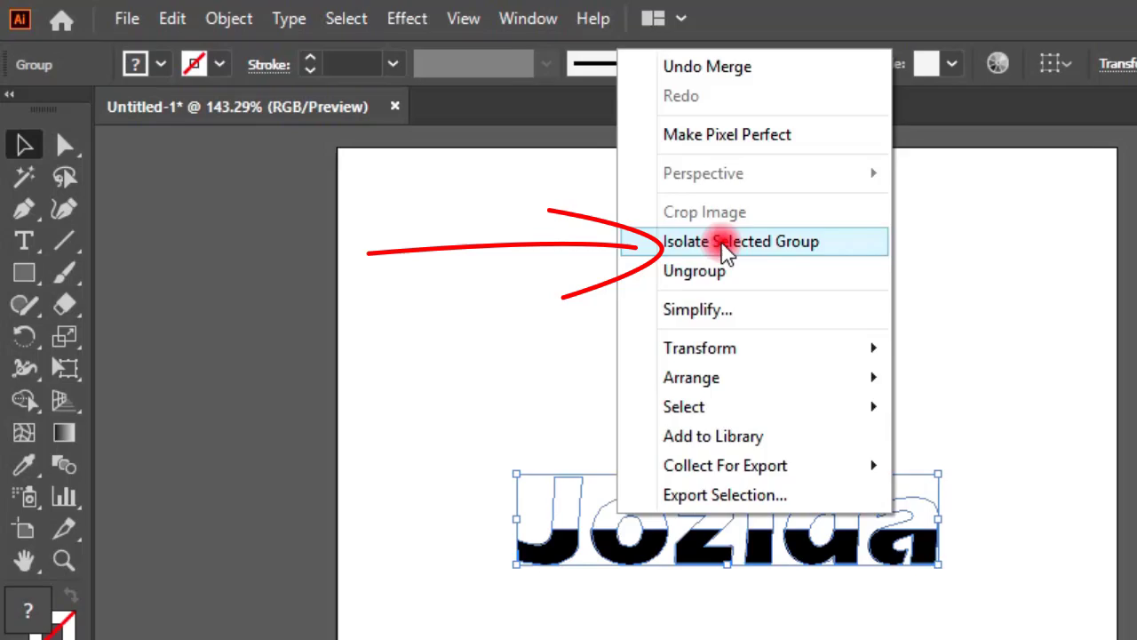
click(474, 159)
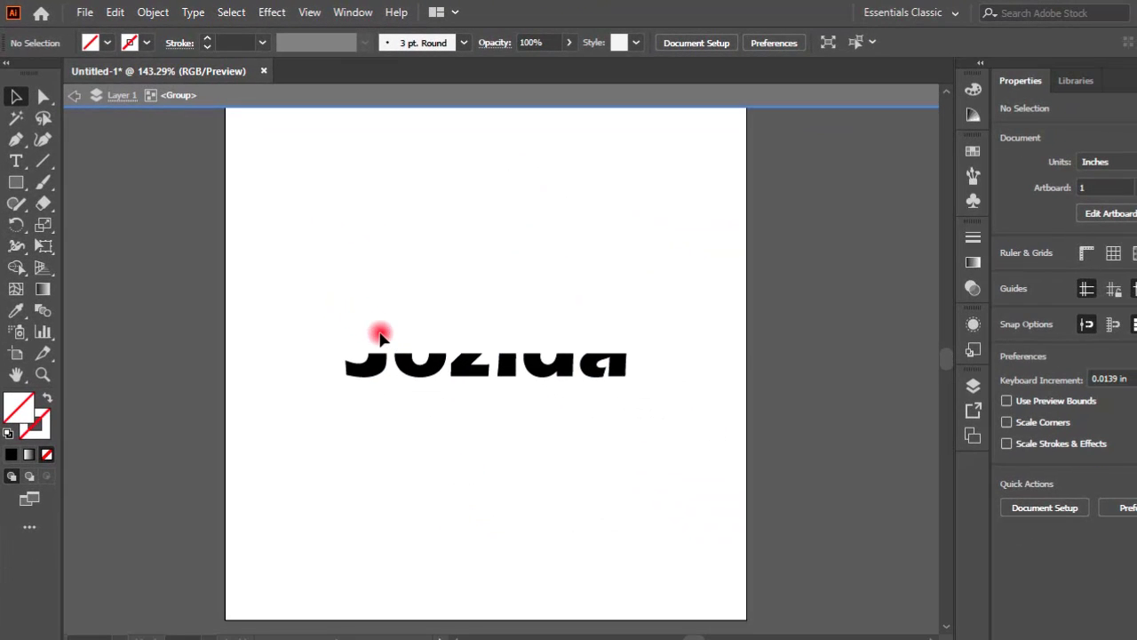
Select the unfilled upper halves of all the letters and group them
click(371, 335)
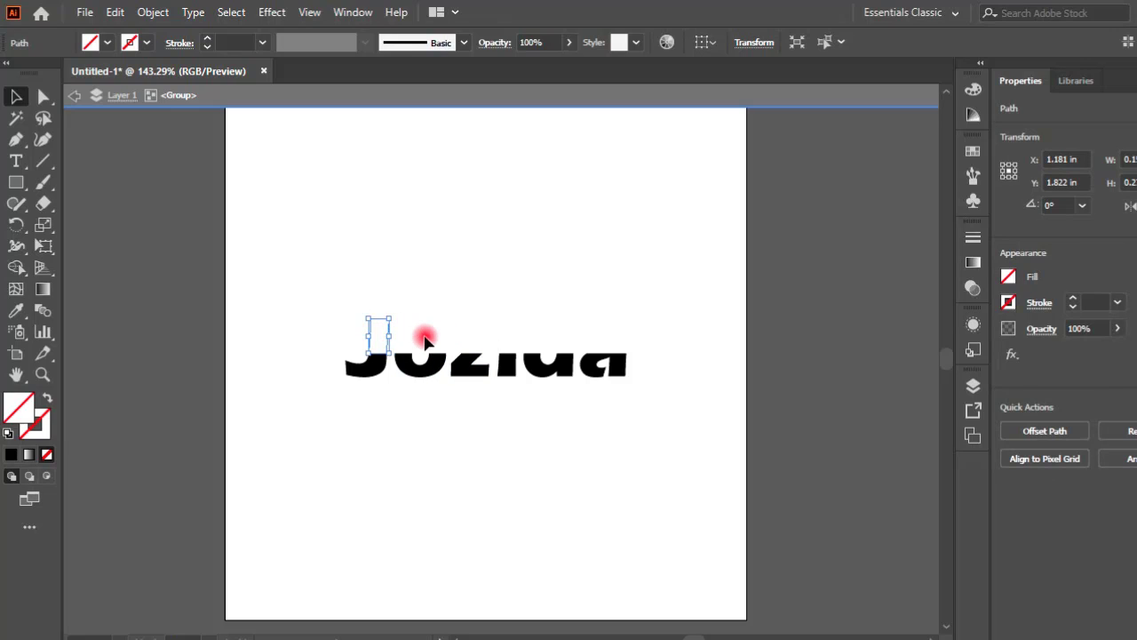
drag(425, 340, 430, 351)
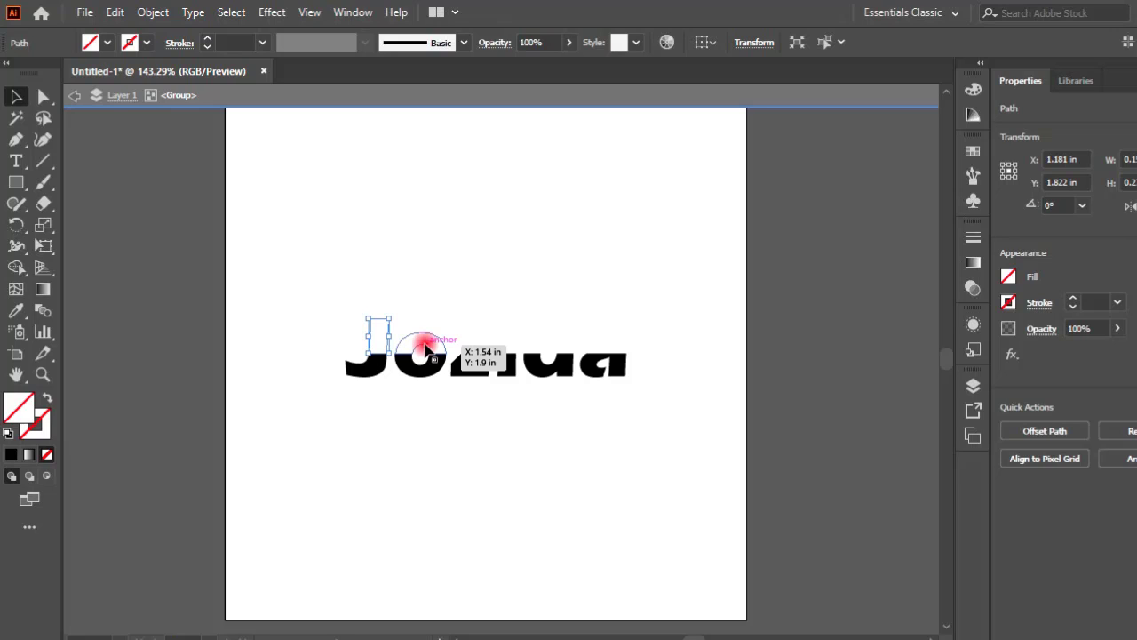
shift+click(425, 344)
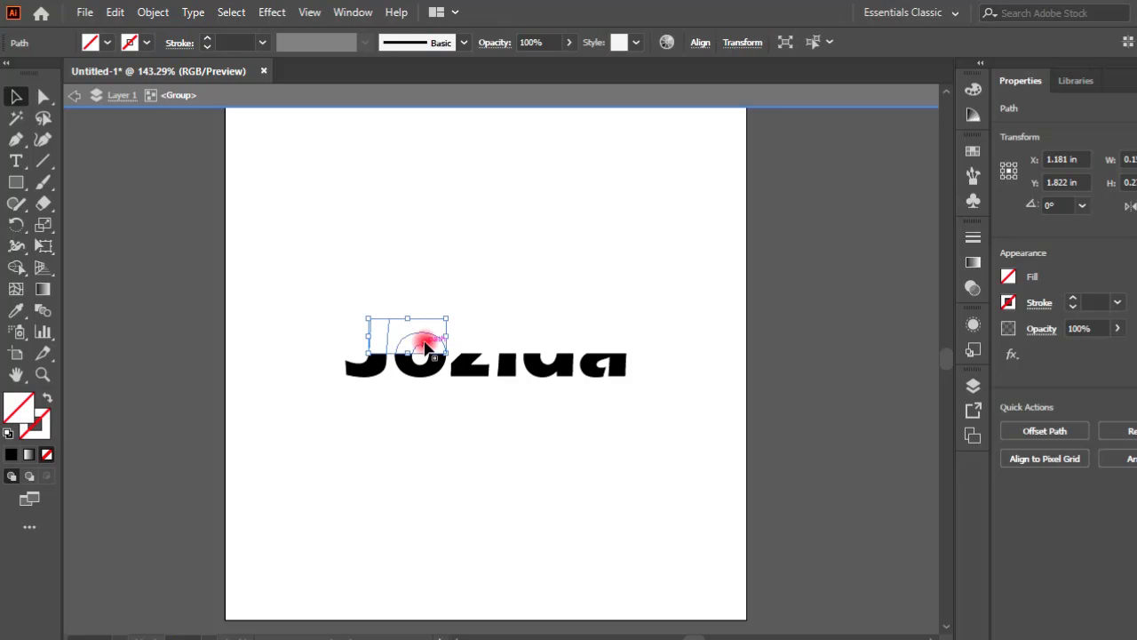
shift+click(483, 351)
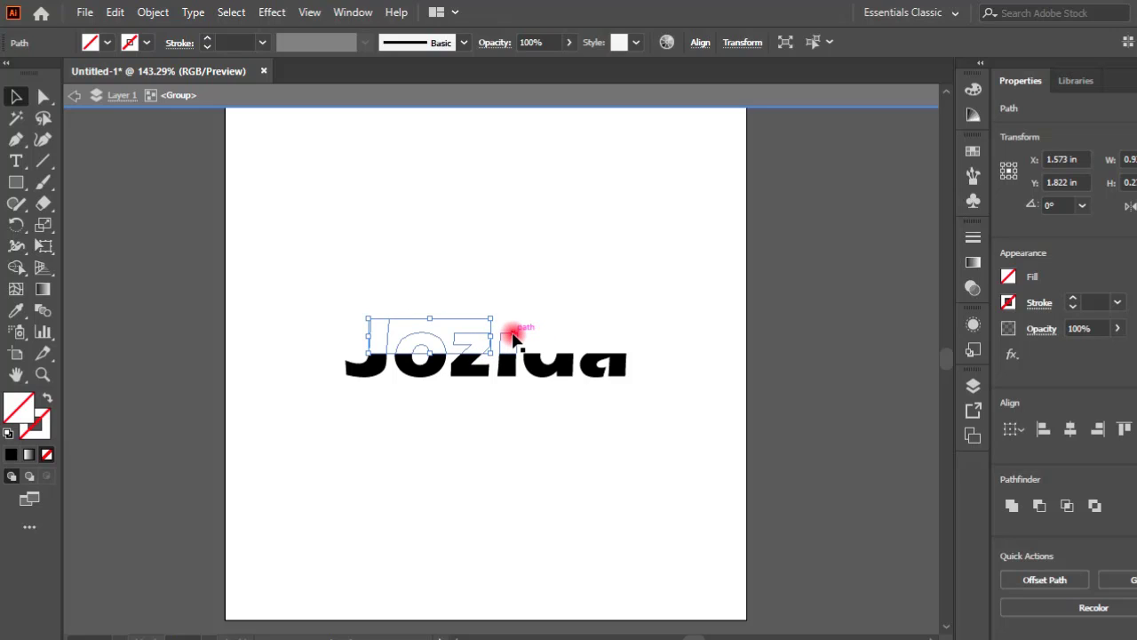
shift+click(512, 332)
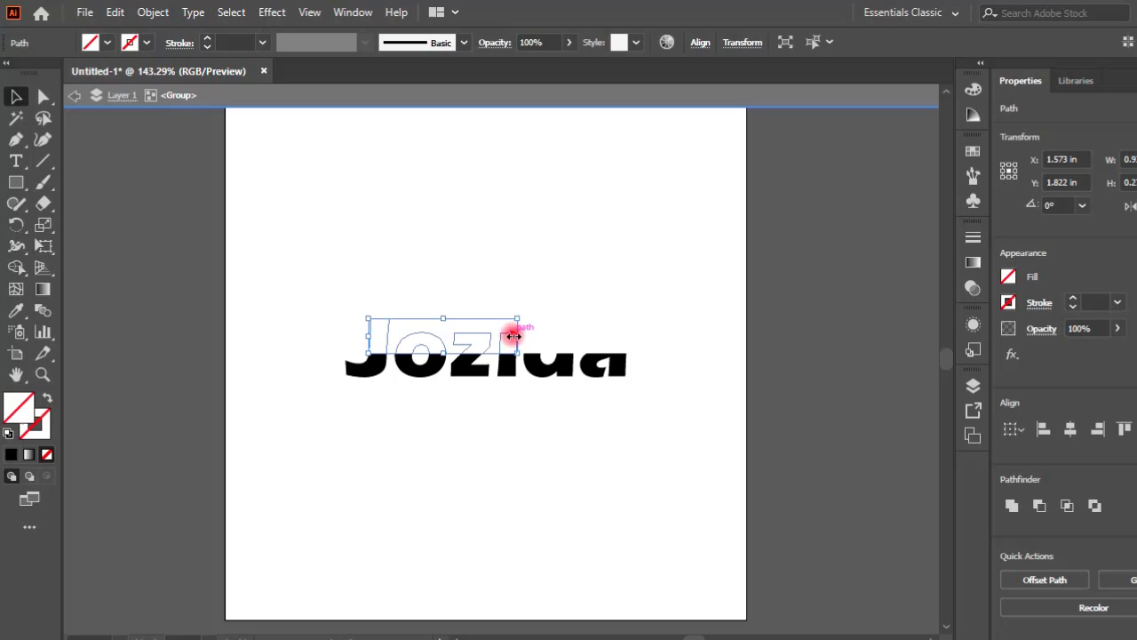
shift+click(557, 346)
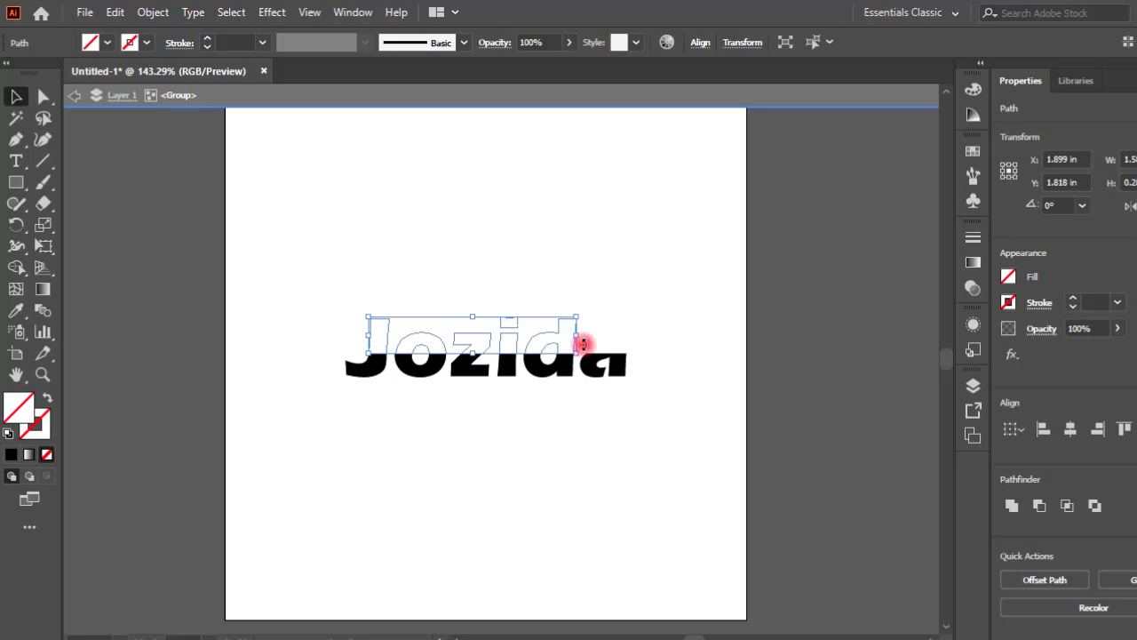
shift+click(611, 345)
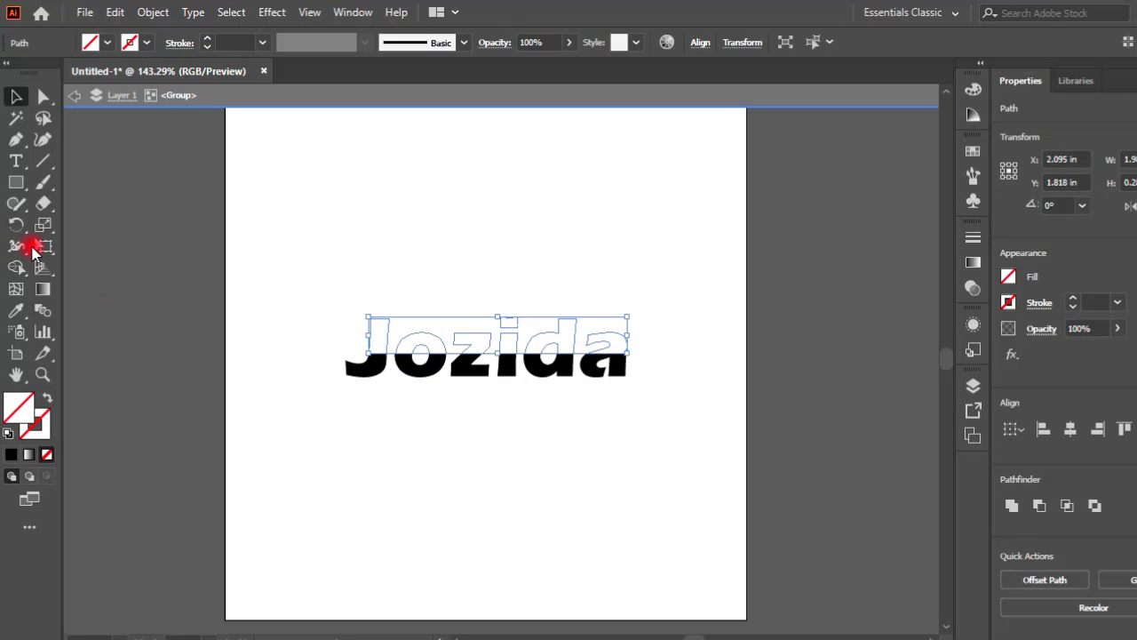
key(ctrl+g)
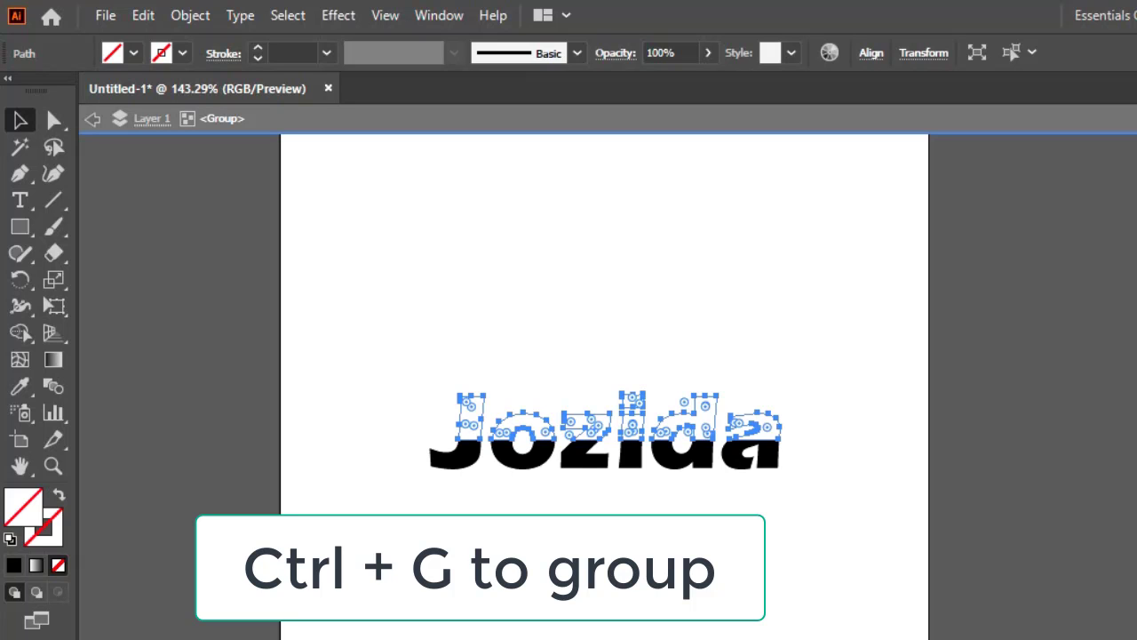
key(ctrl+g)
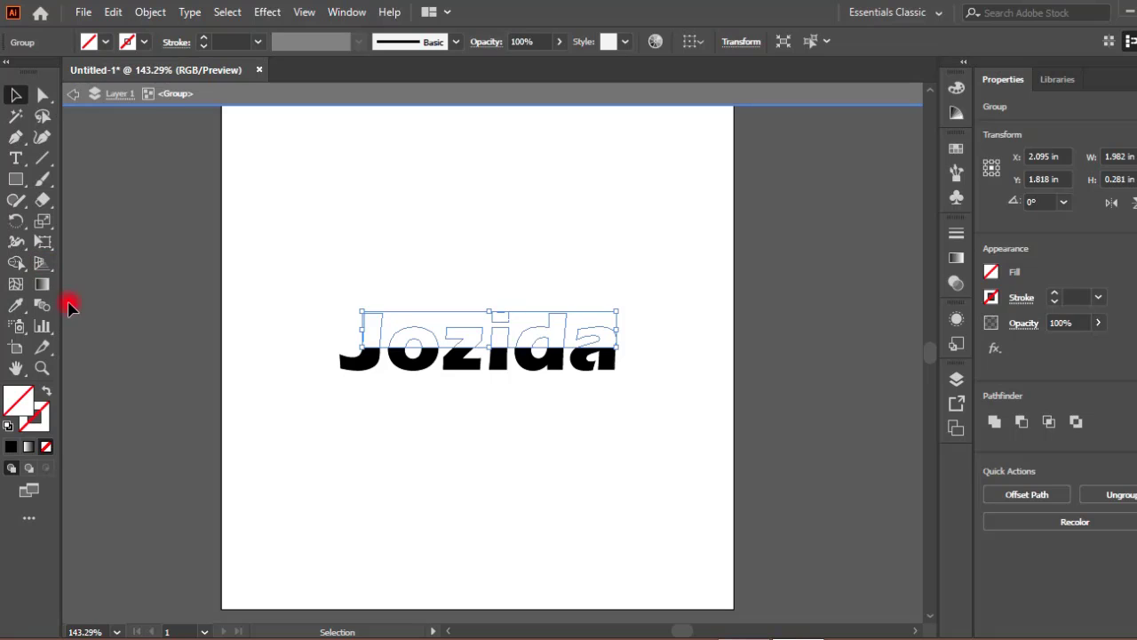
Fill the group of upper letter halves with red (FF0000)
click(21, 401)
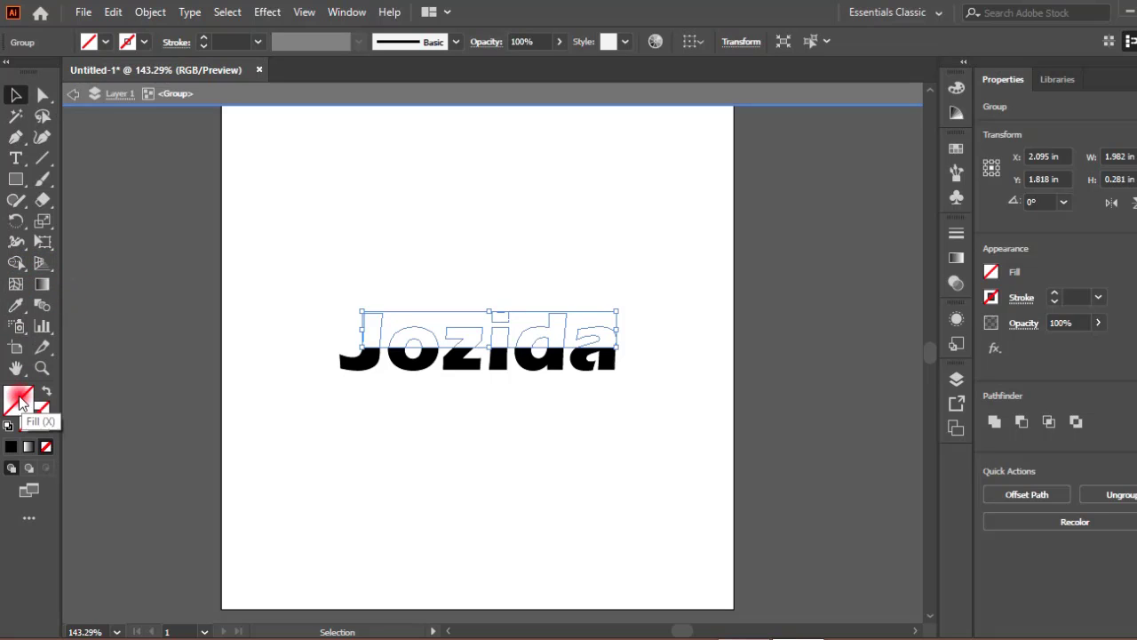
double_click(21, 401)
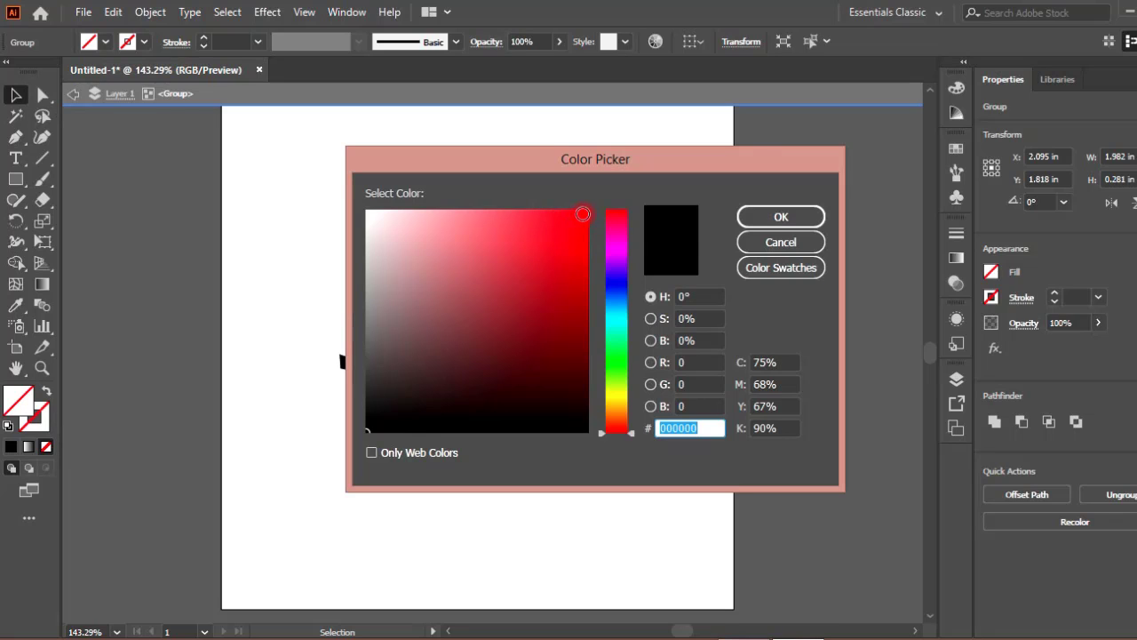
text(ff0000)
click(764, 219)
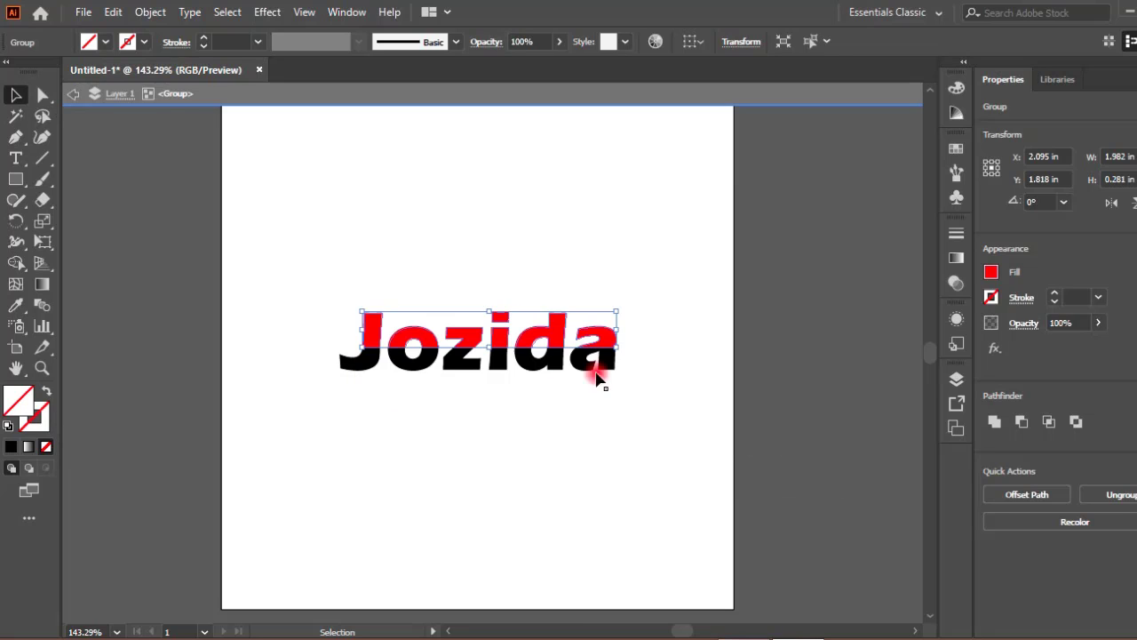
click(453, 440)
click(374, 327)
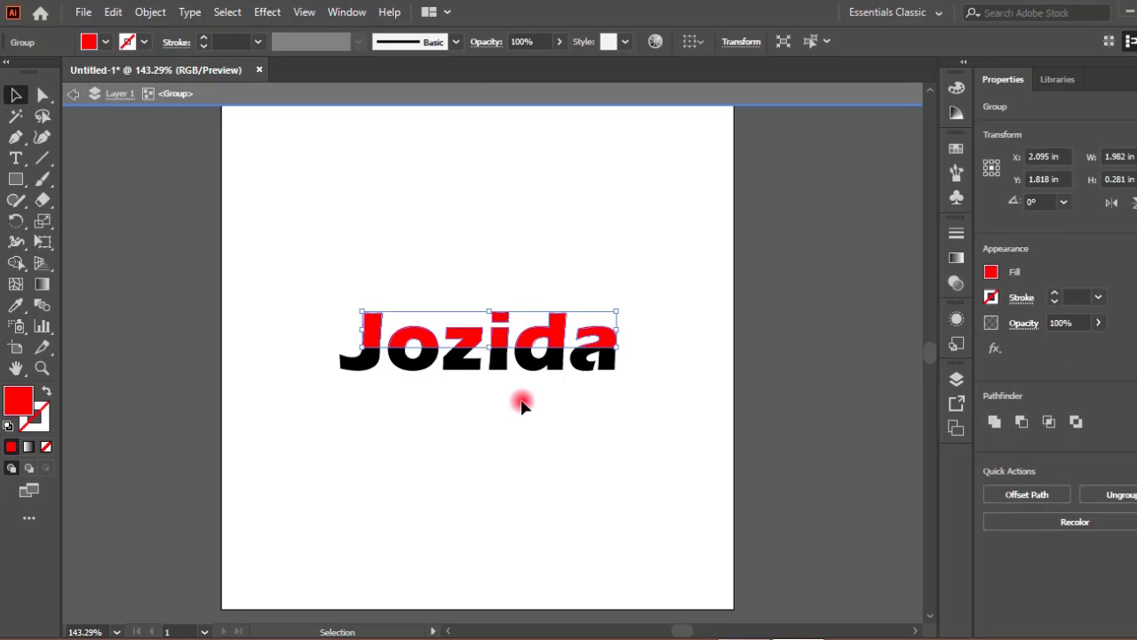
Select the black lower halves of all the letters and group them
click(355, 372)
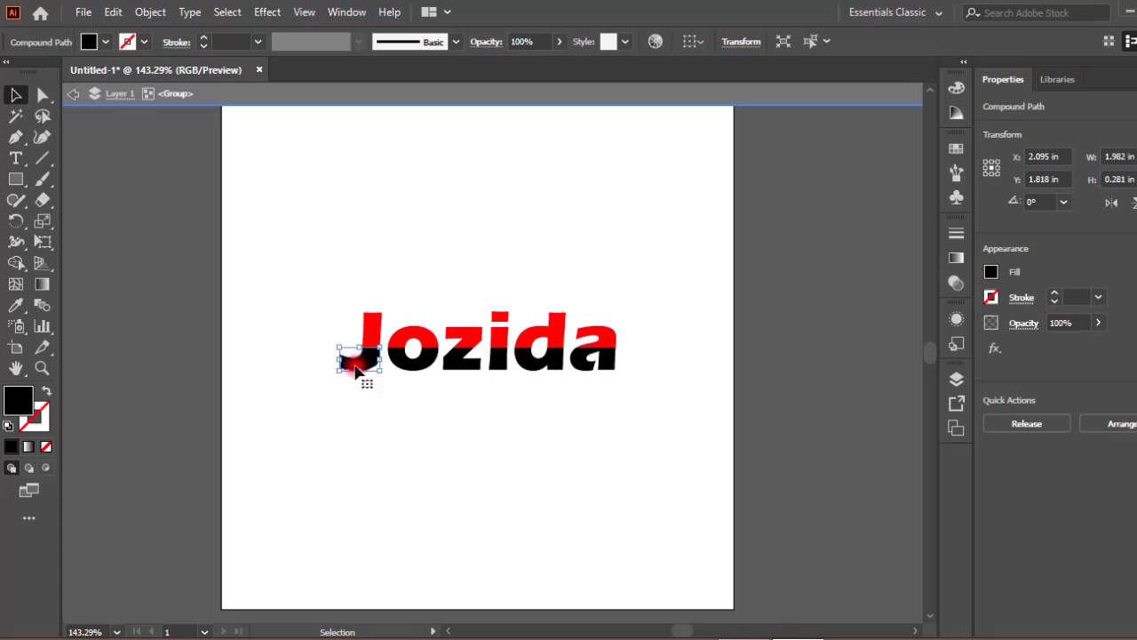
shift+click(406, 369)
shift+click(465, 372)
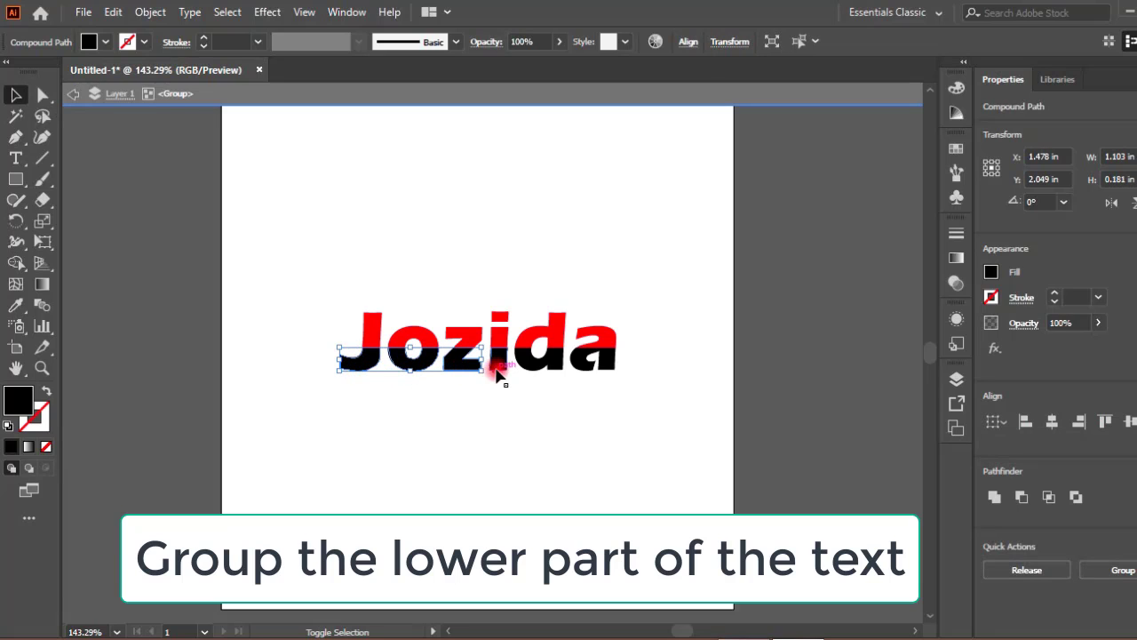
shift+click(507, 369)
shift+click(531, 374)
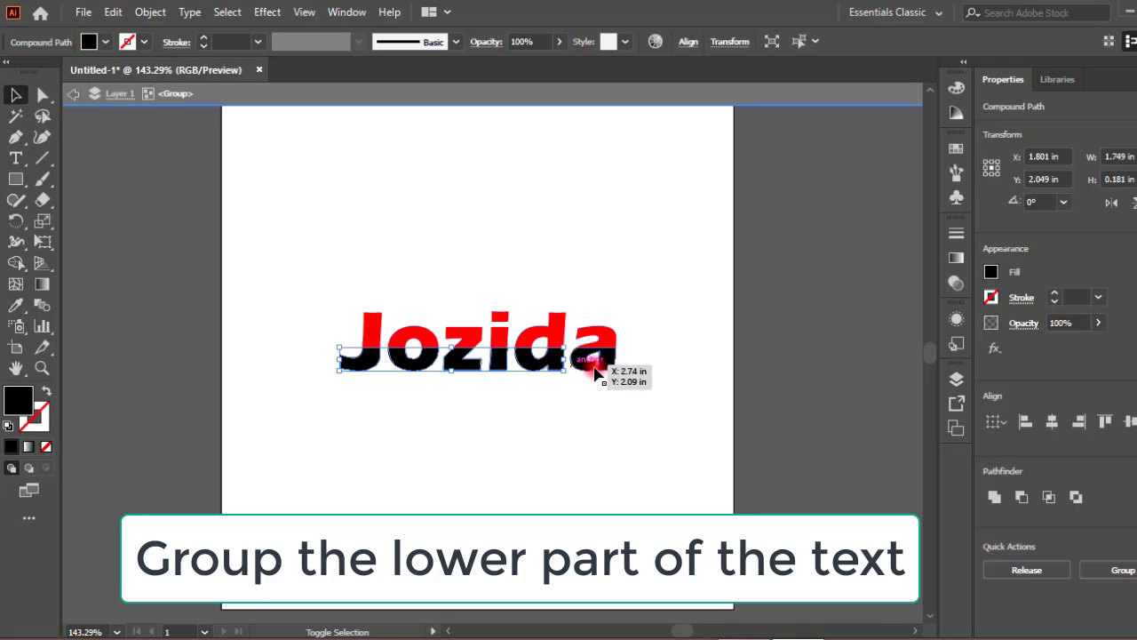
shift+click(599, 371)
key(ctrl)
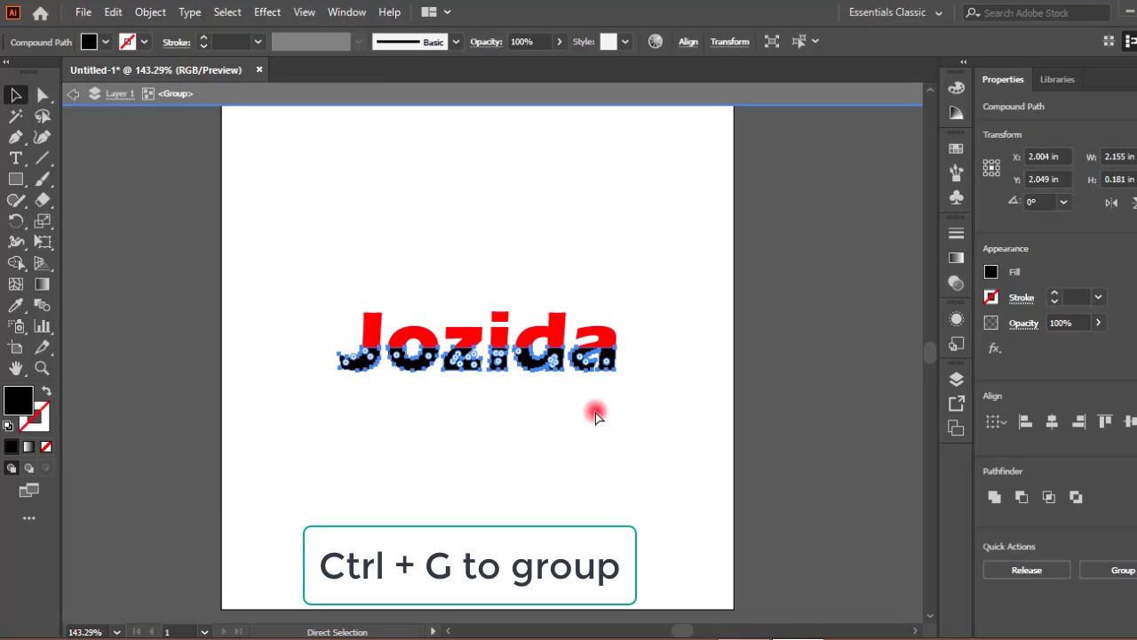
key(ctrl+g)
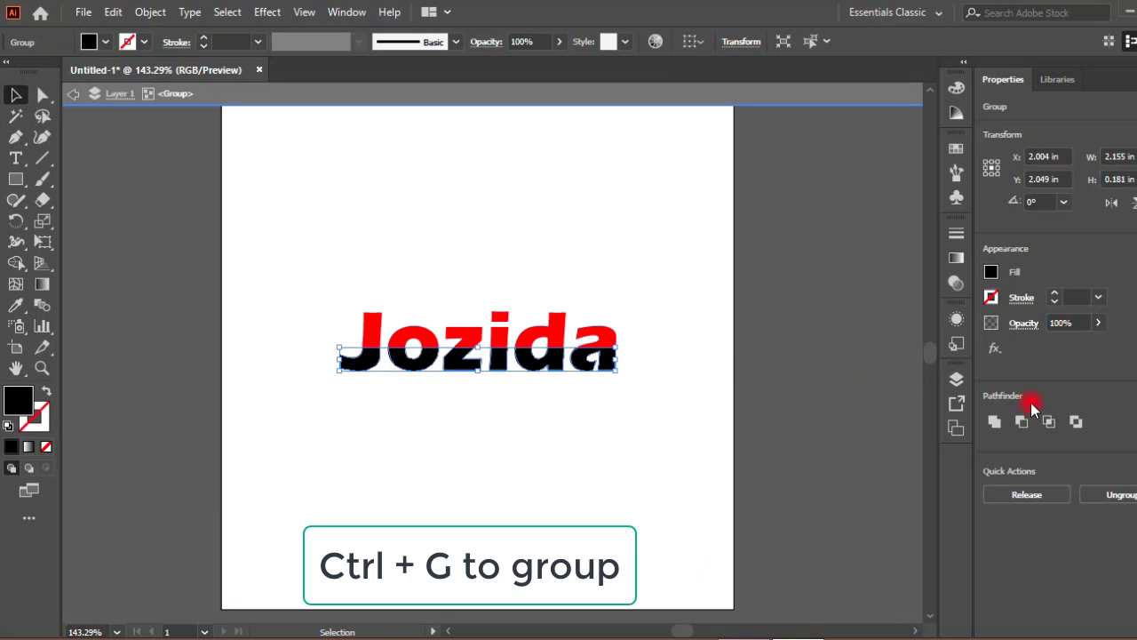
Rename the group of upper letter halves as red and the group of lower letter halves as black
click(956, 380)
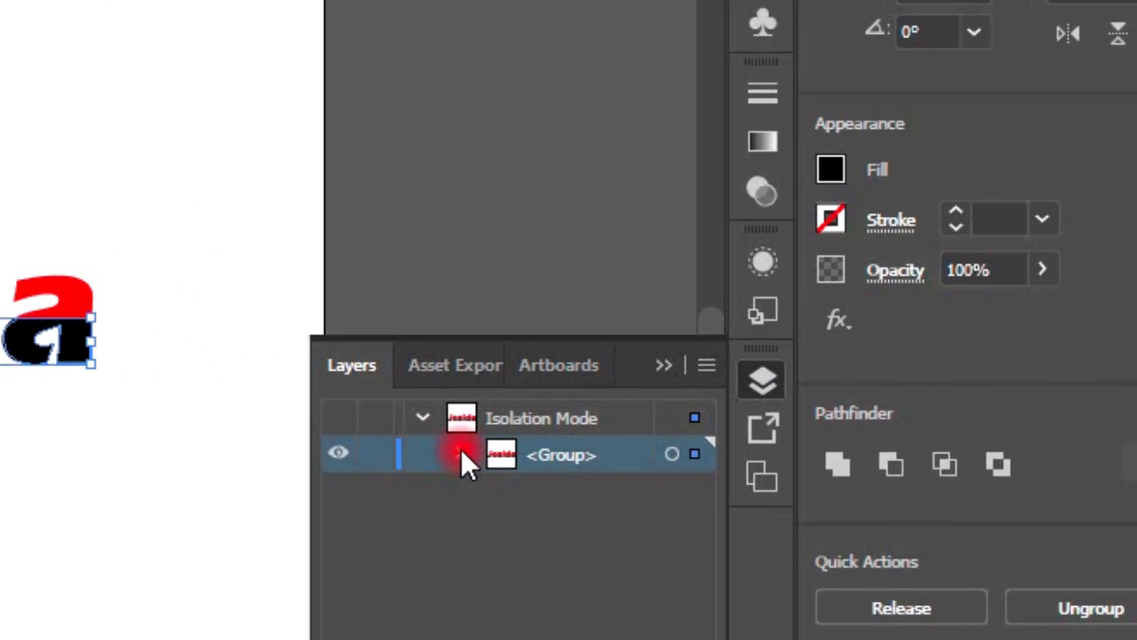
click(461, 451)
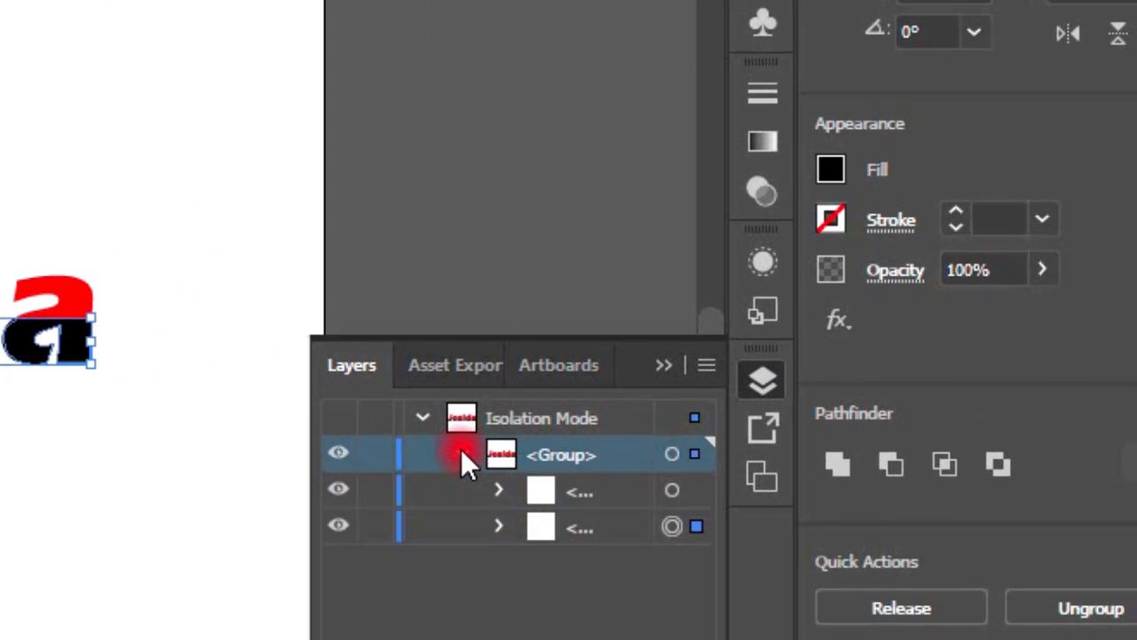
double_click(580, 488)
text(red)
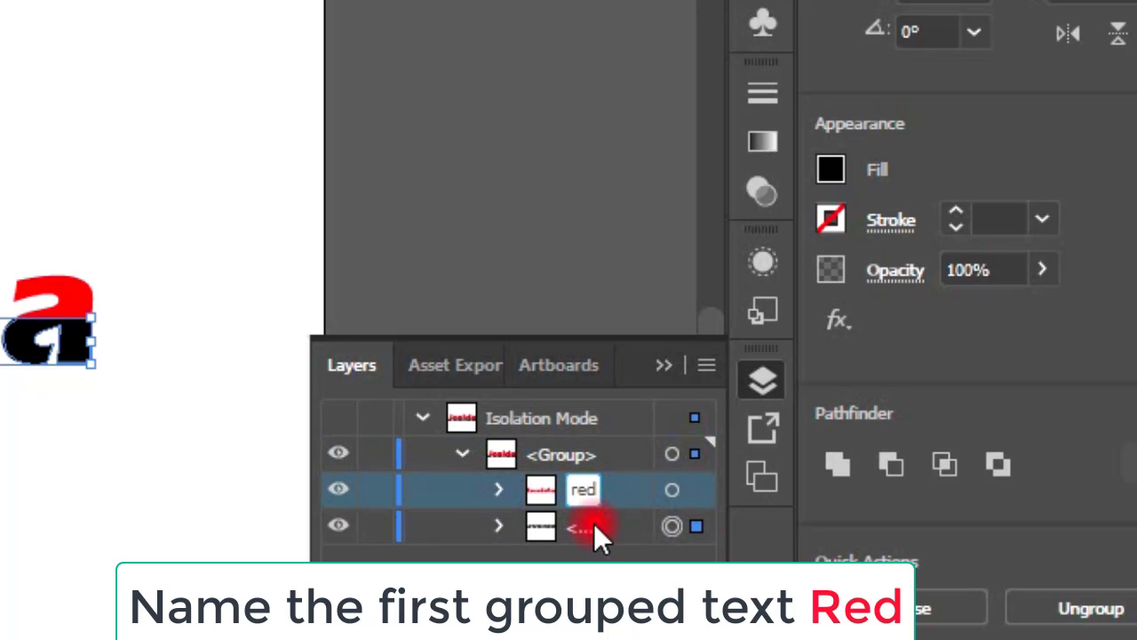
key(Return)
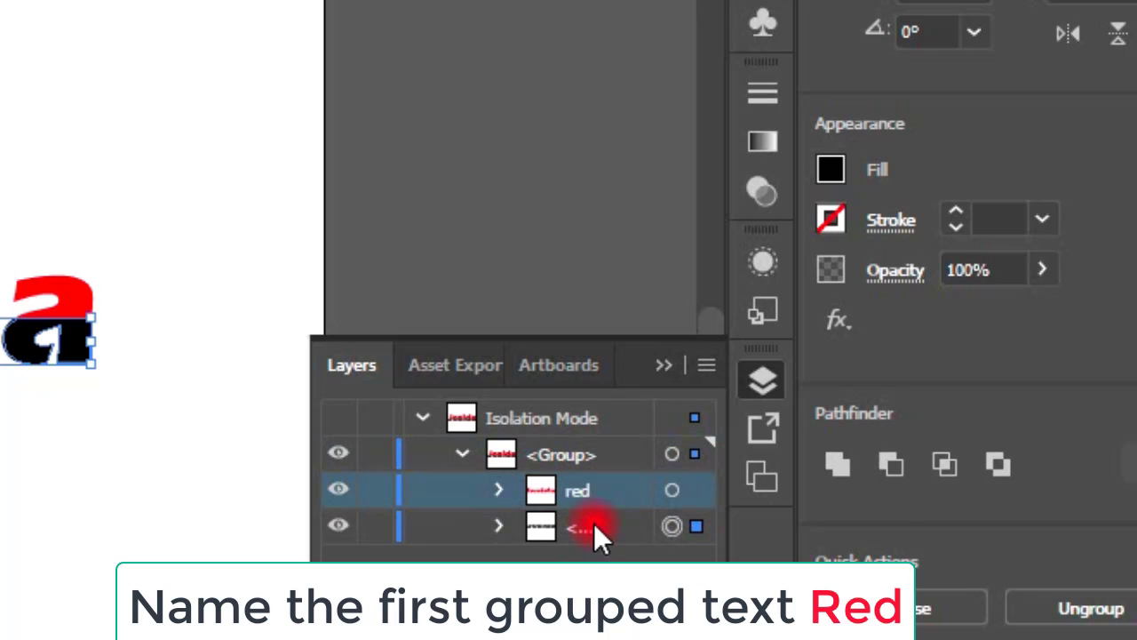
double_click(588, 525)
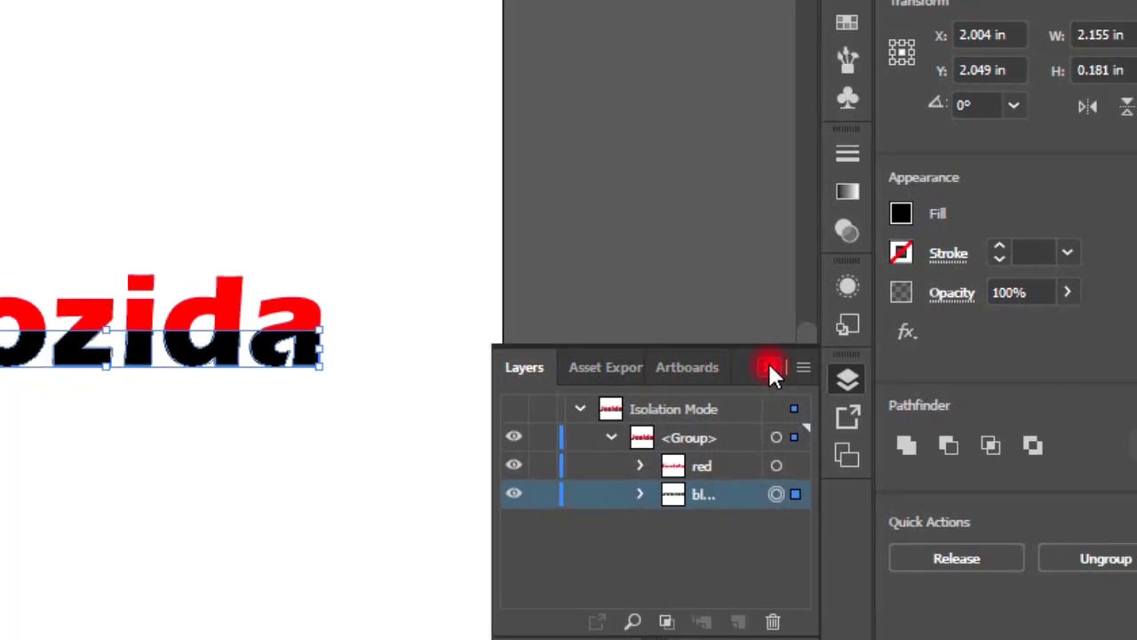
click(663, 364)
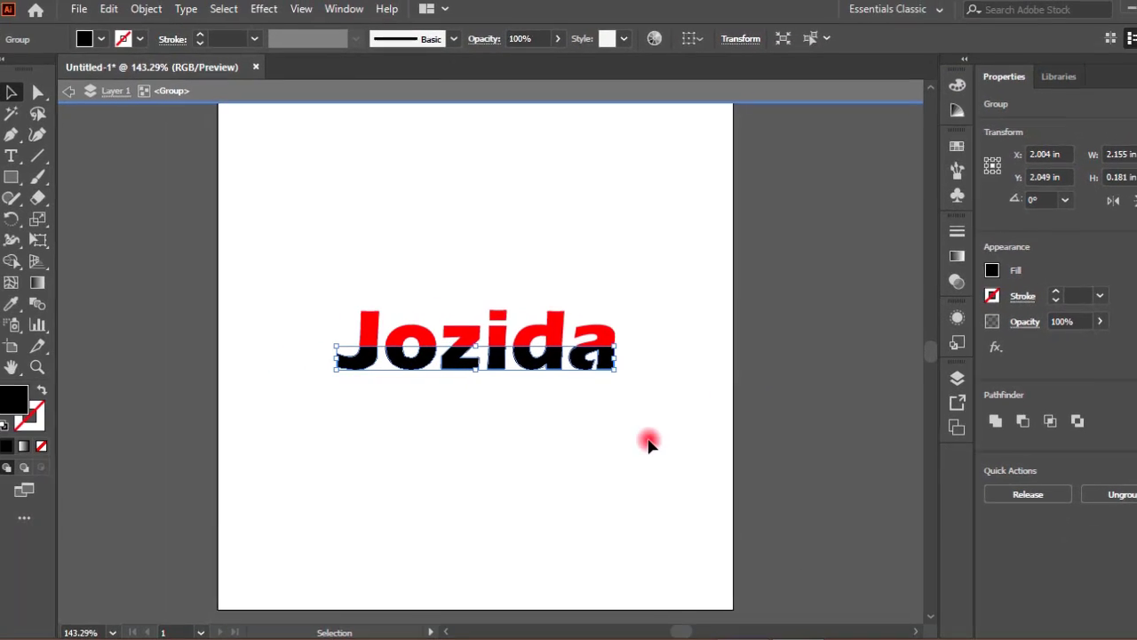
Nudge the black lower letter halves slightly down and to the left, leaving a thin gap below the red halves
key(Down)
key(Down)
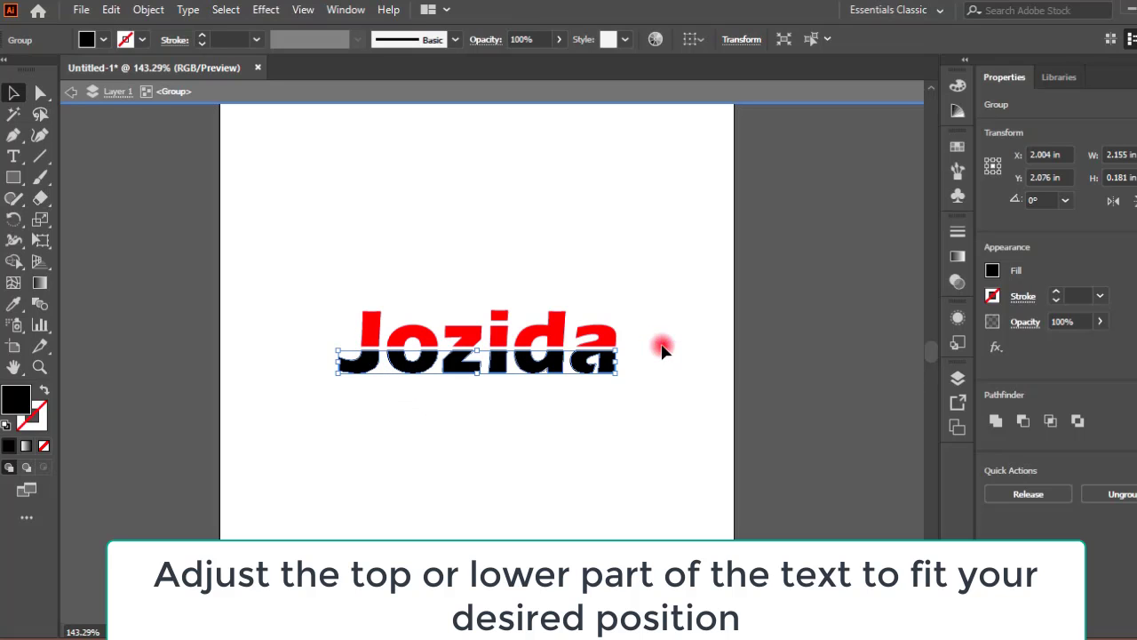
key(Left)
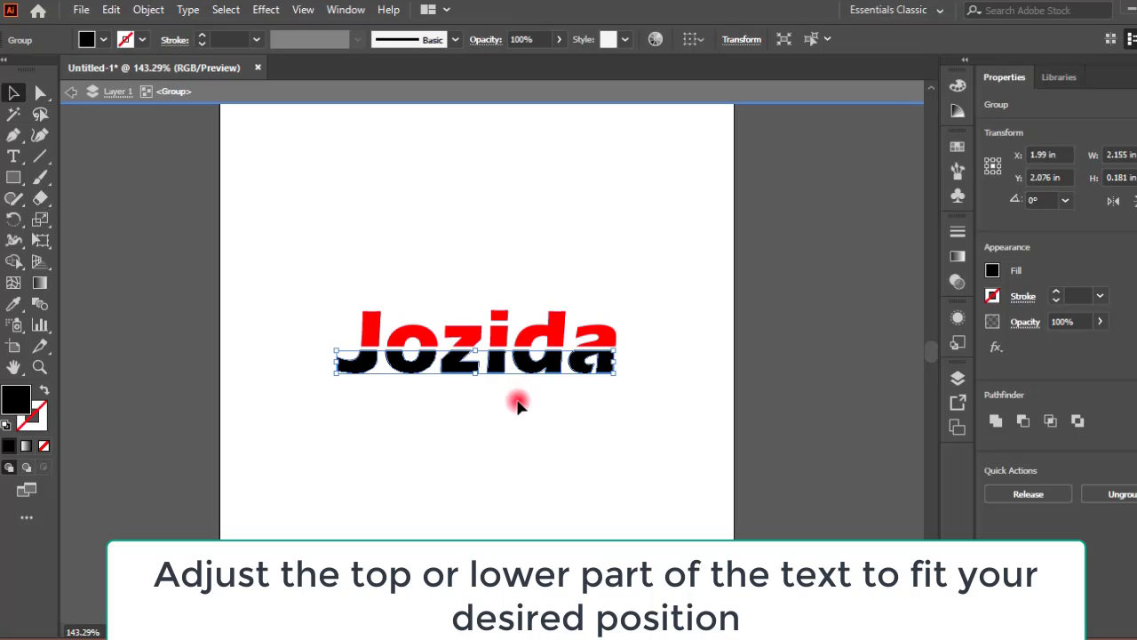
key(Left)
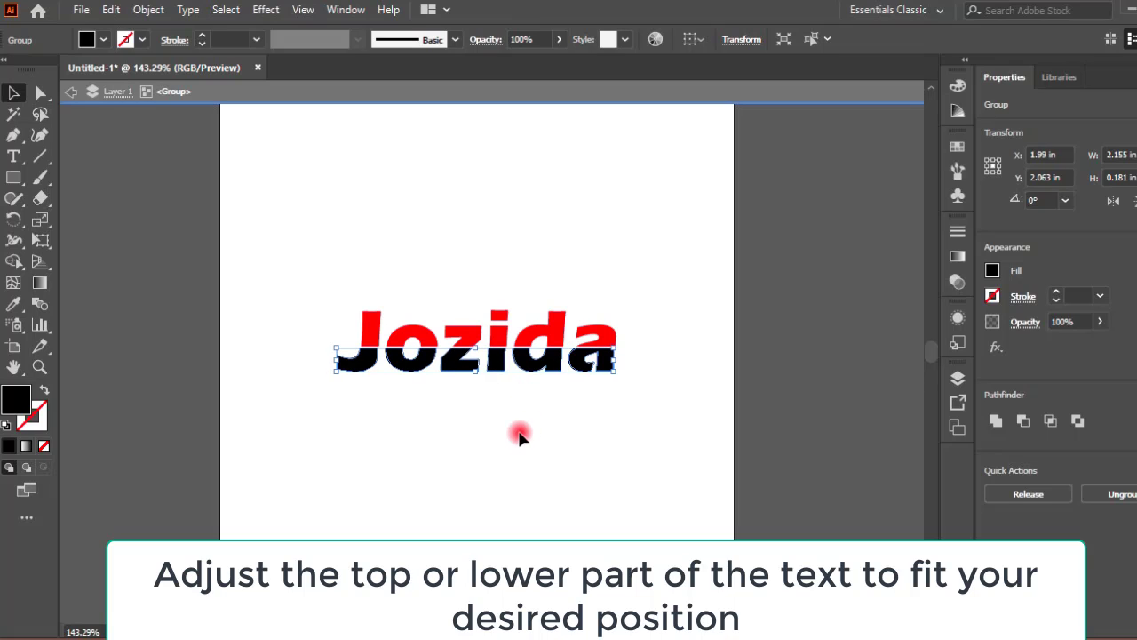
click(523, 428)
click(576, 375)
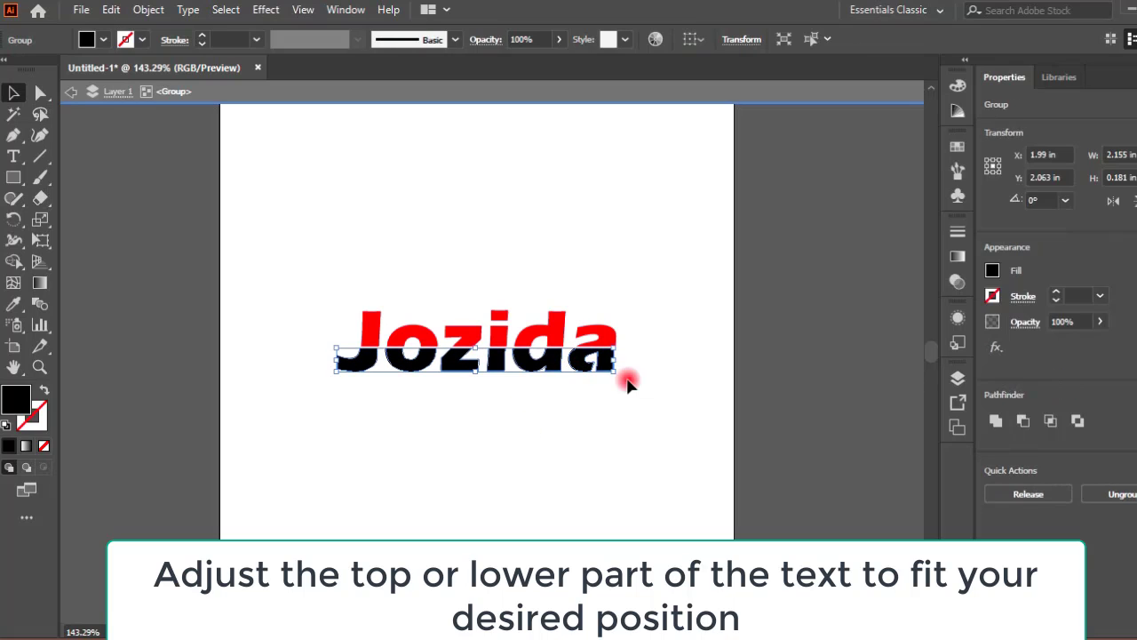
key(Left)
click(602, 419)
Try nudging the red upper letter halves one increment to the right and back
click(589, 340)
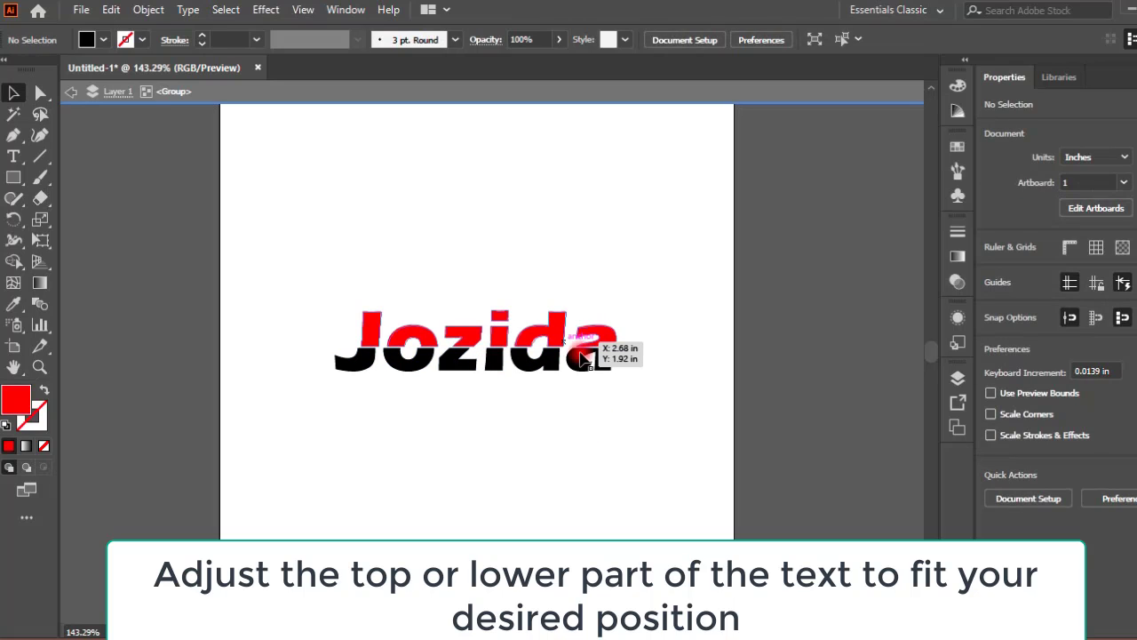
key(Right)
click(605, 421)
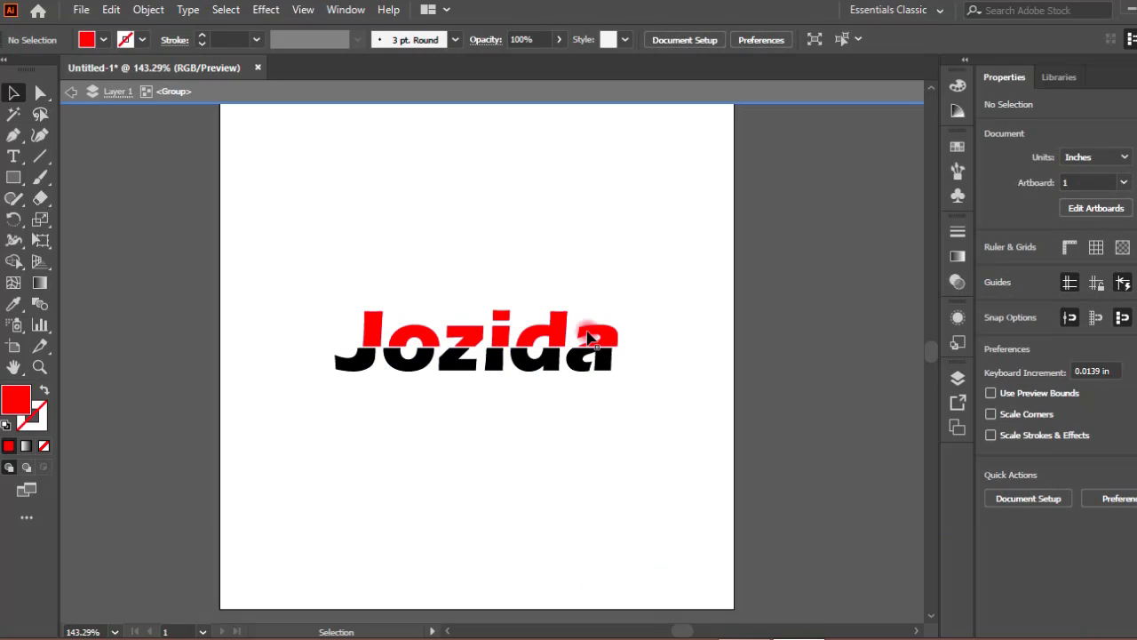
click(586, 336)
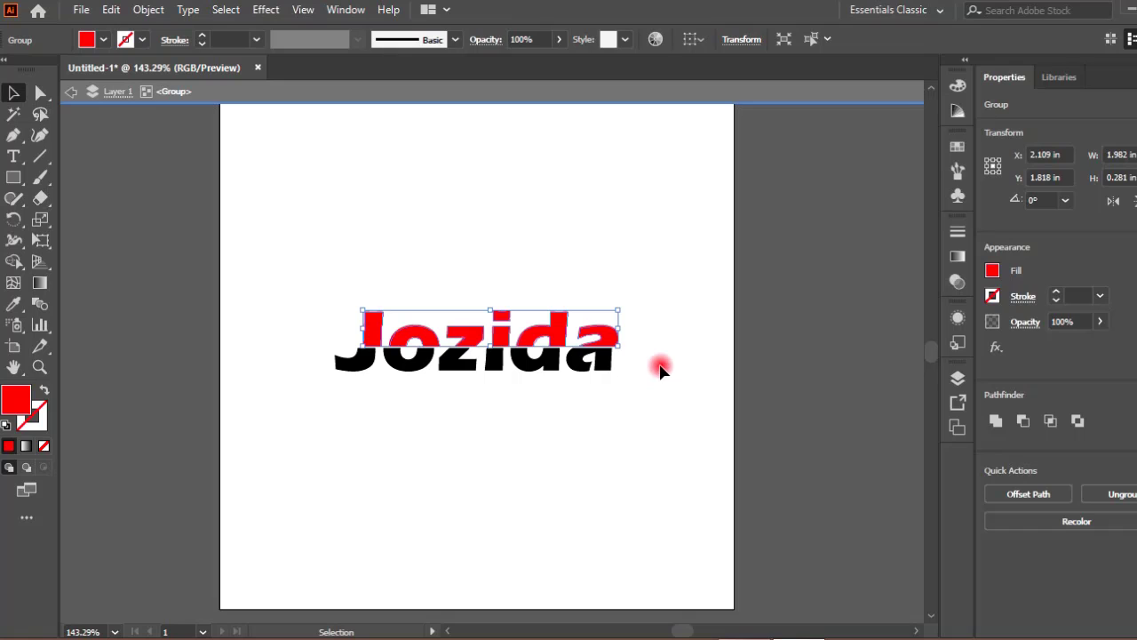
key(Left)
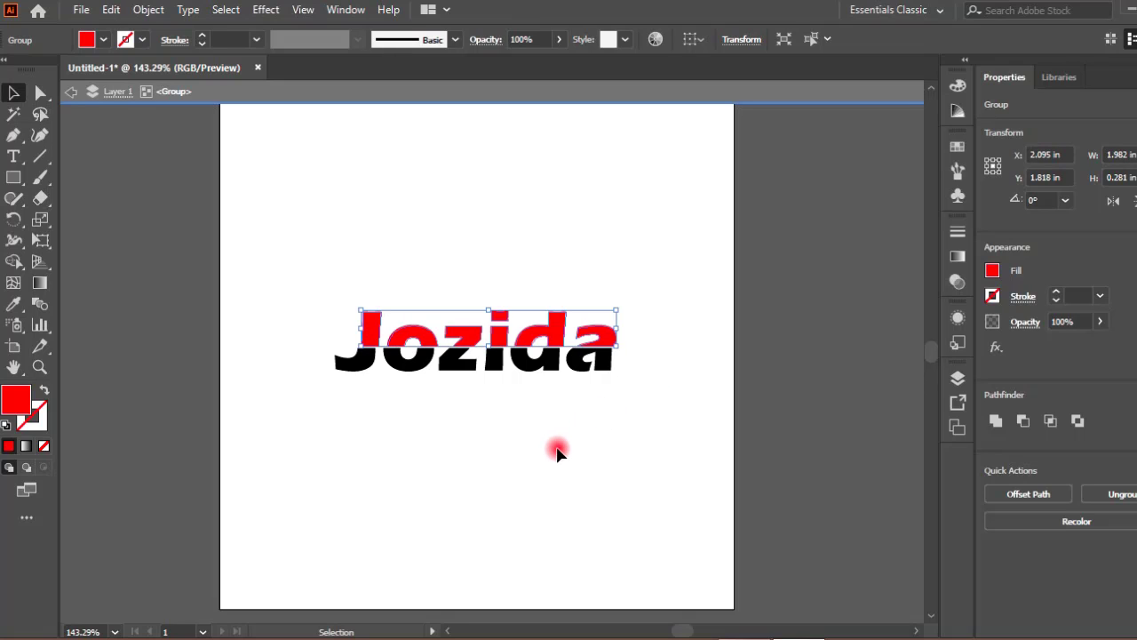
click(558, 454)
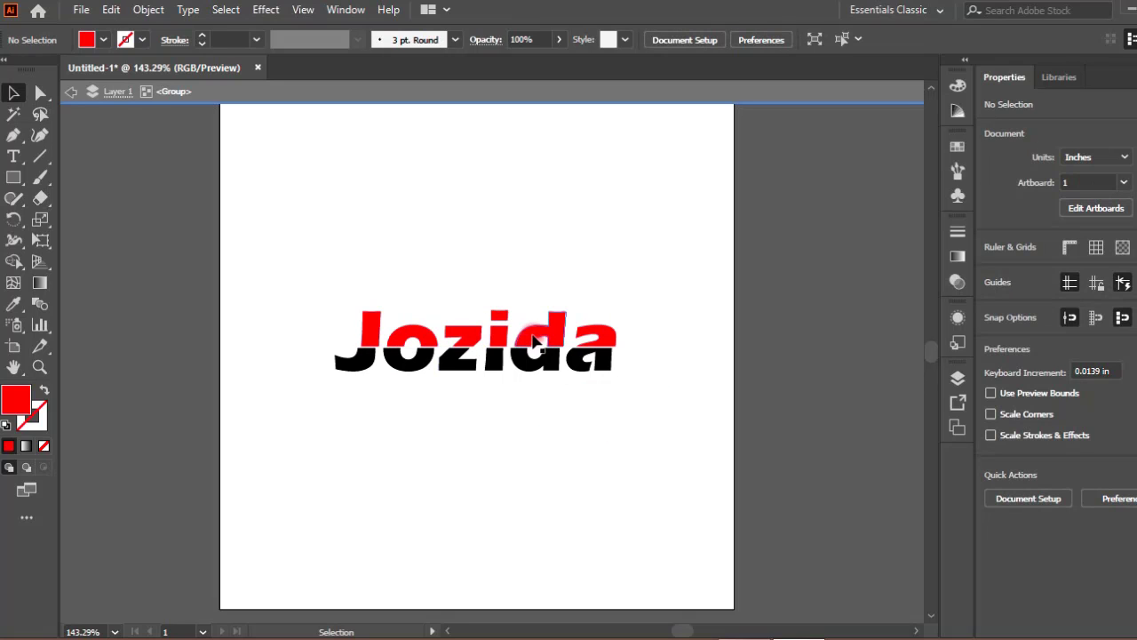
click(533, 342)
click(498, 449)
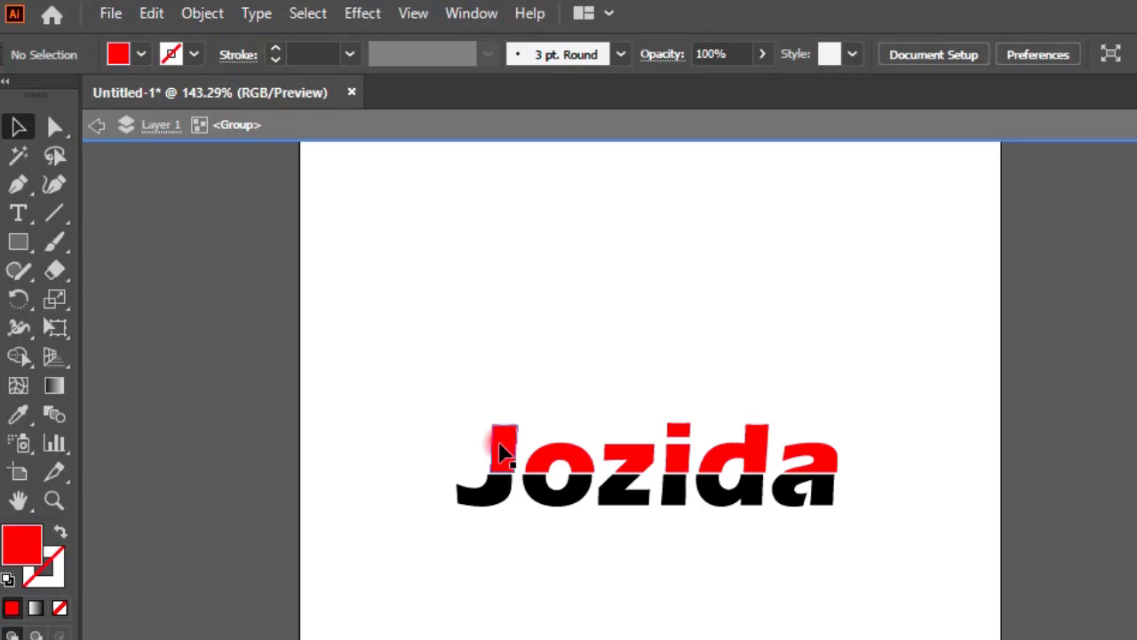
Exit isolation mode and reposition the whole Jozida lettering near the middle of the artboard
click(96, 129)
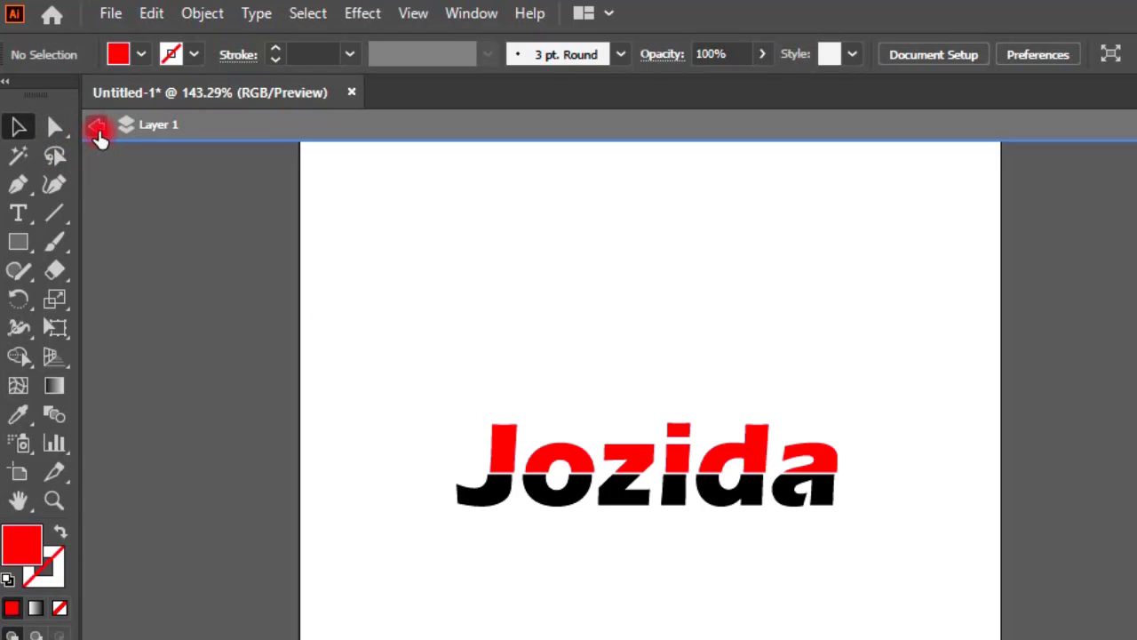
click(96, 129)
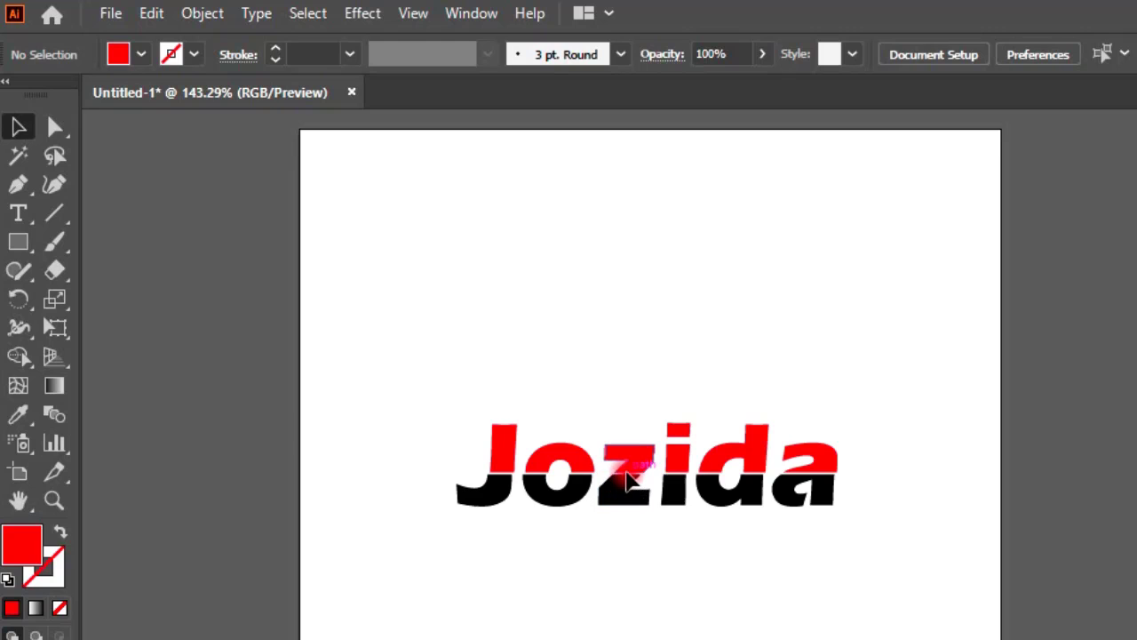
click(636, 476)
drag(636, 477, 678, 464)
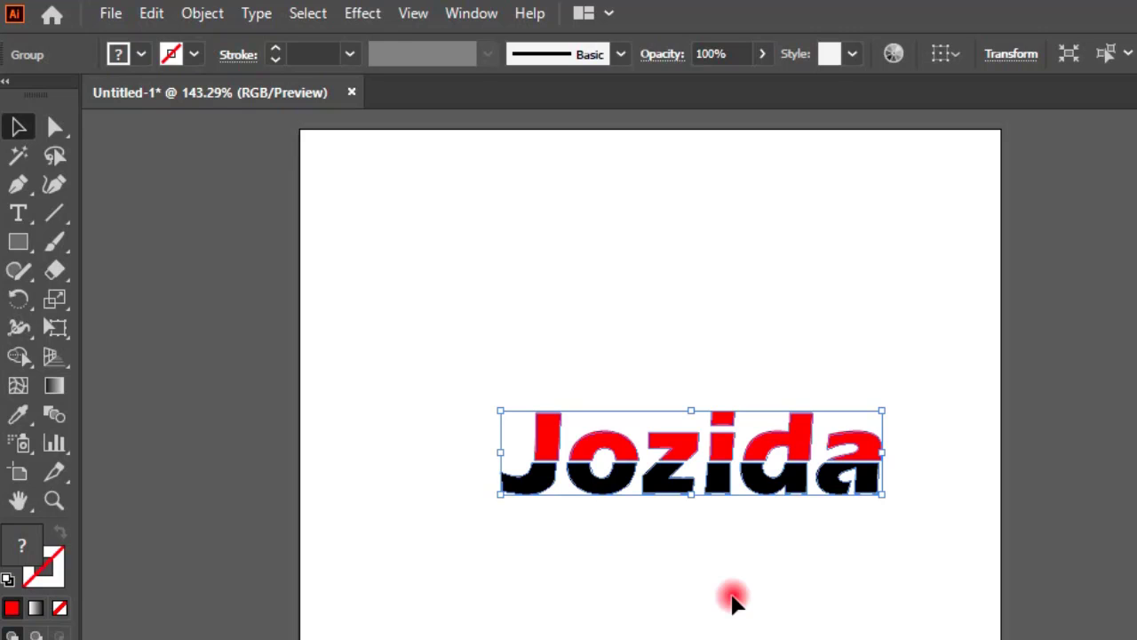
drag(664, 469, 657, 551)
click(872, 632)
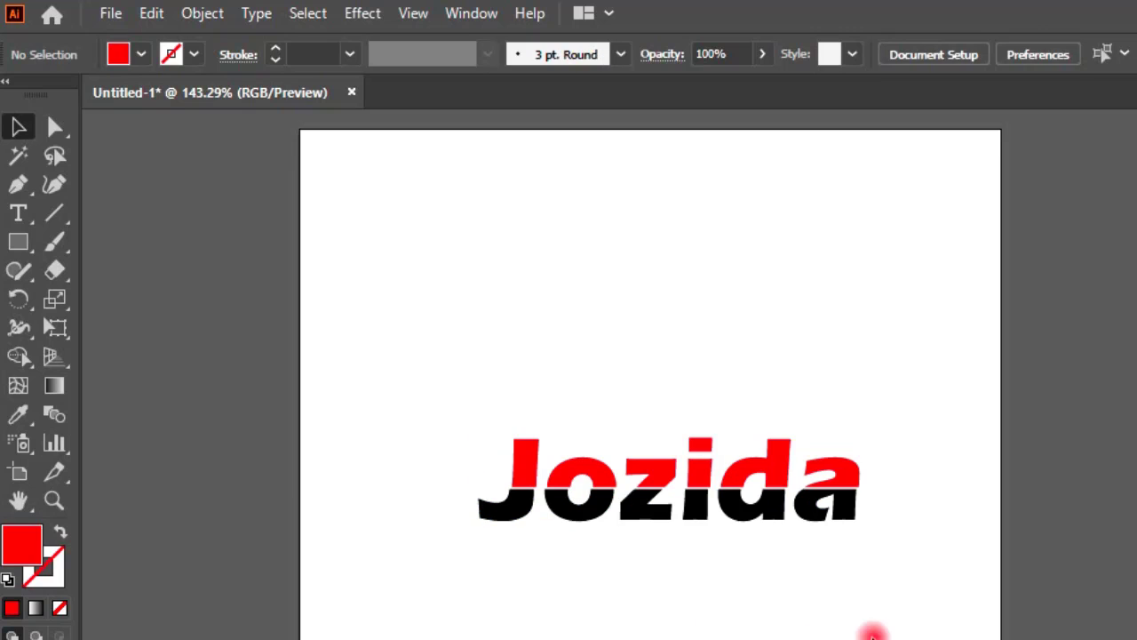
drag(695, 489, 690, 485)
click(635, 622)
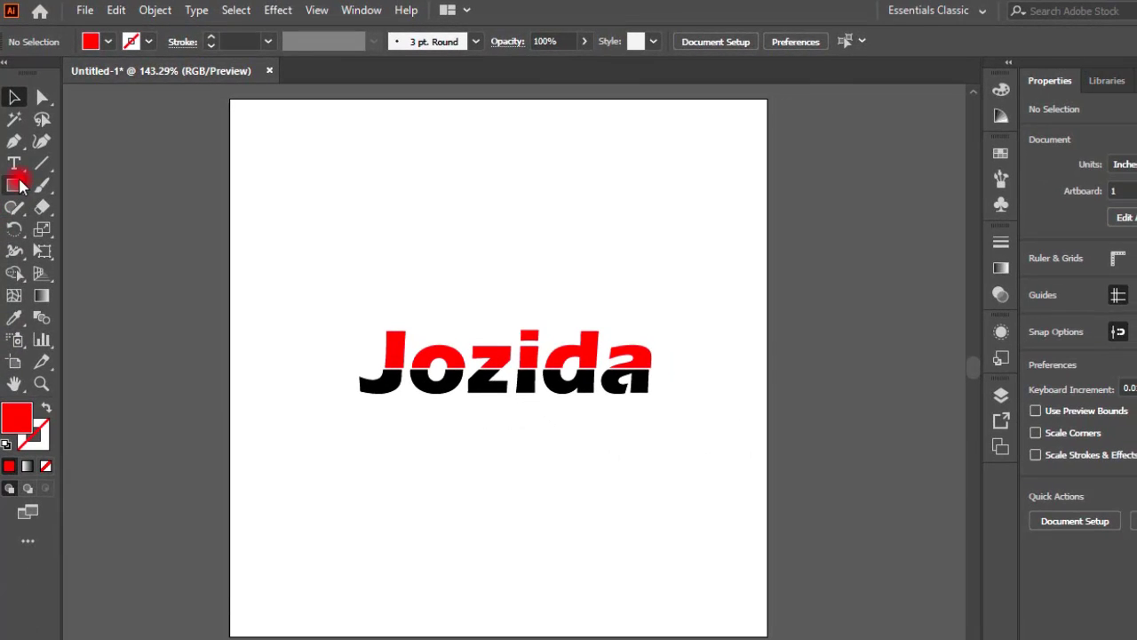
Draw a red-filled rectangle without a stroke that covers the whole artboard
click(17, 242)
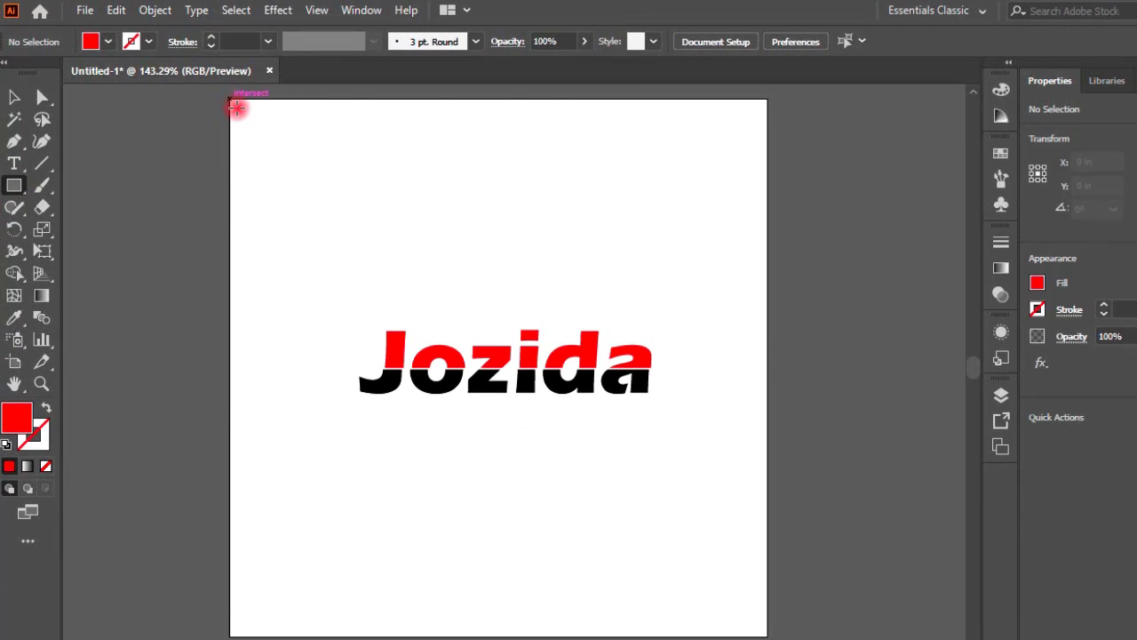
drag(235, 106, 767, 635)
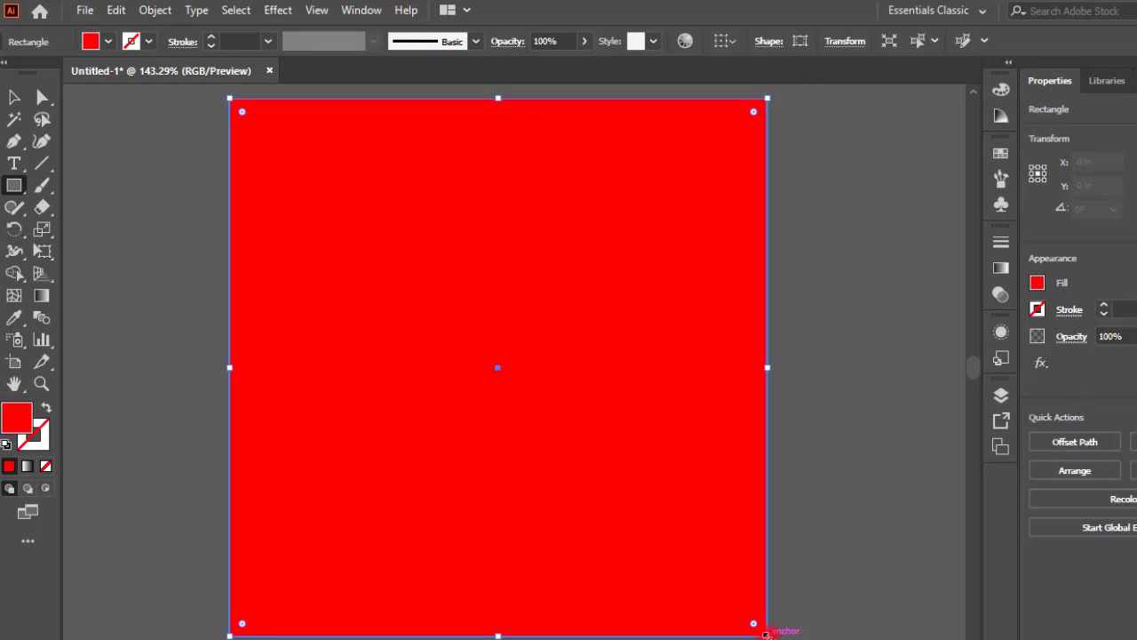
click(13, 100)
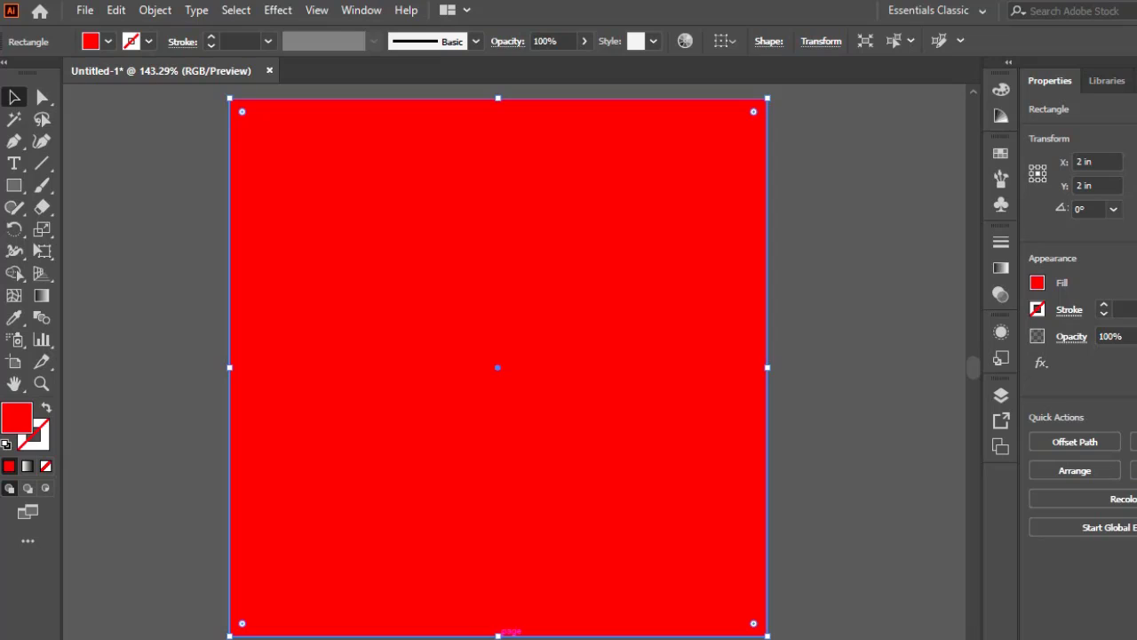
Send the red rectangle behind the Jozida lettering
key(ctrl+shift+b)
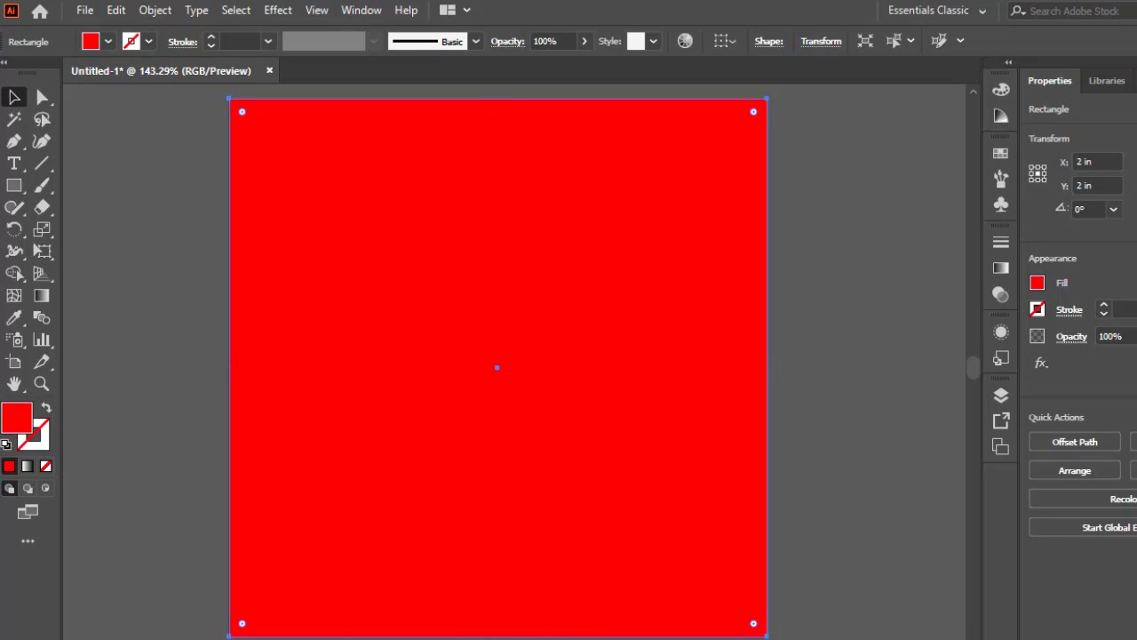
key(ctrl+[)
key(ctrl+[)
key(ctrl+[)
key(ctrl+[)
key(ctrl+[)
key(ctrl+[)
key(ctrl+shift+b)
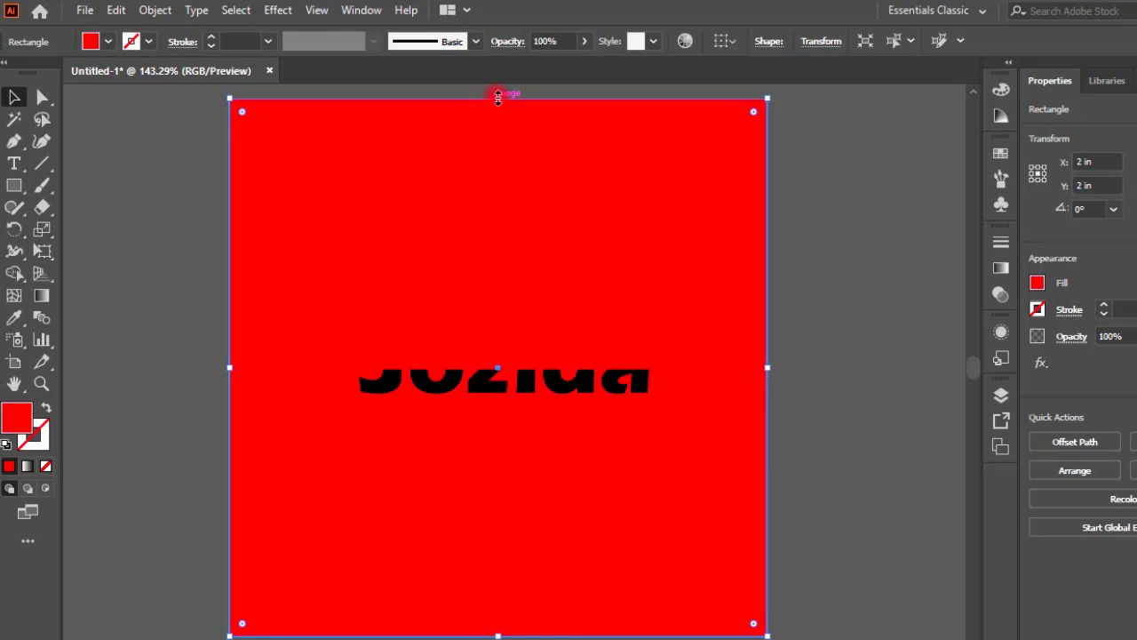
Lower the top edge of the red rectangle to the lettering's split line, keeping its bottom edge on the artboard's lower edge
drag(497, 98, 510, 187)
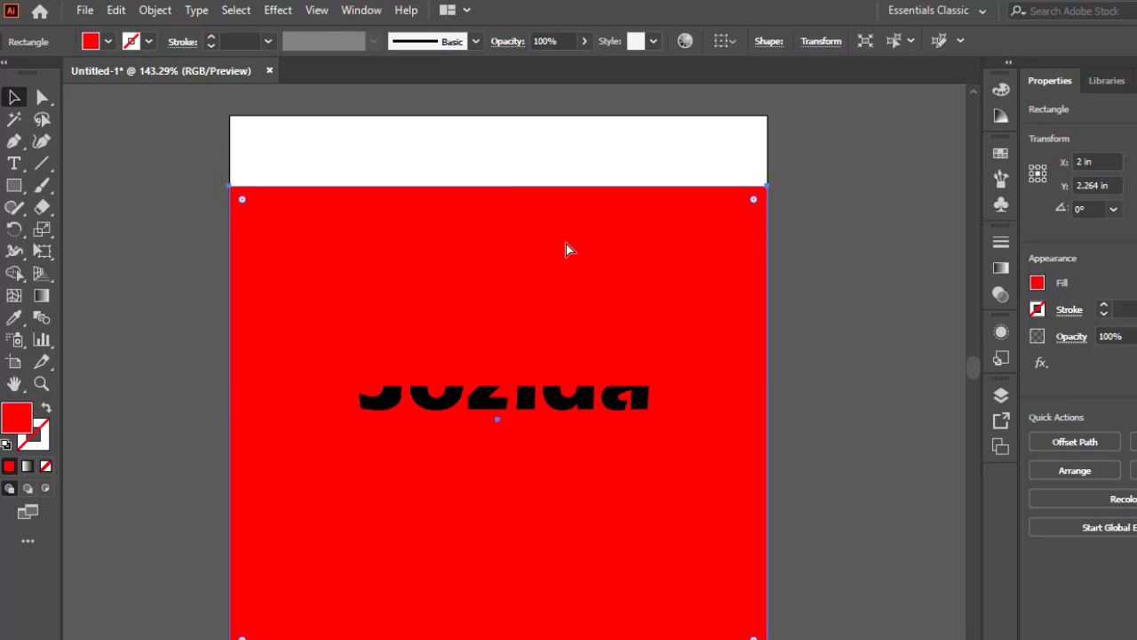
key(ctrl+z)
scroll(542, 207, down, 1)
scroll(507, 116, up, 1)
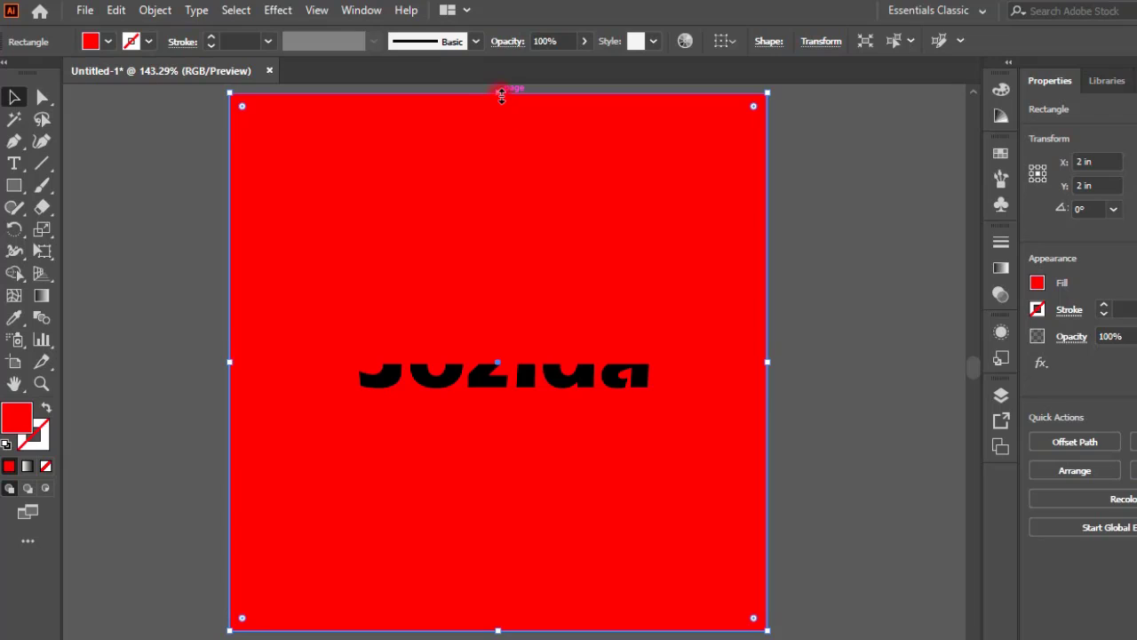
scroll(498, 100, up, 1)
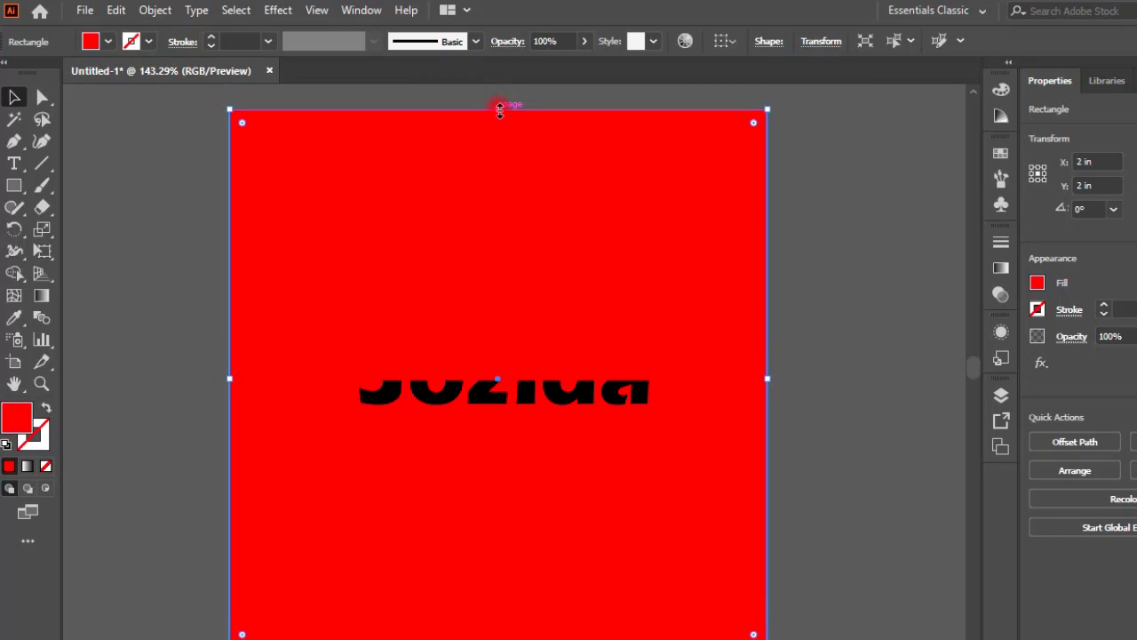
drag(499, 109, 511, 383)
scroll(675, 387, down, 1)
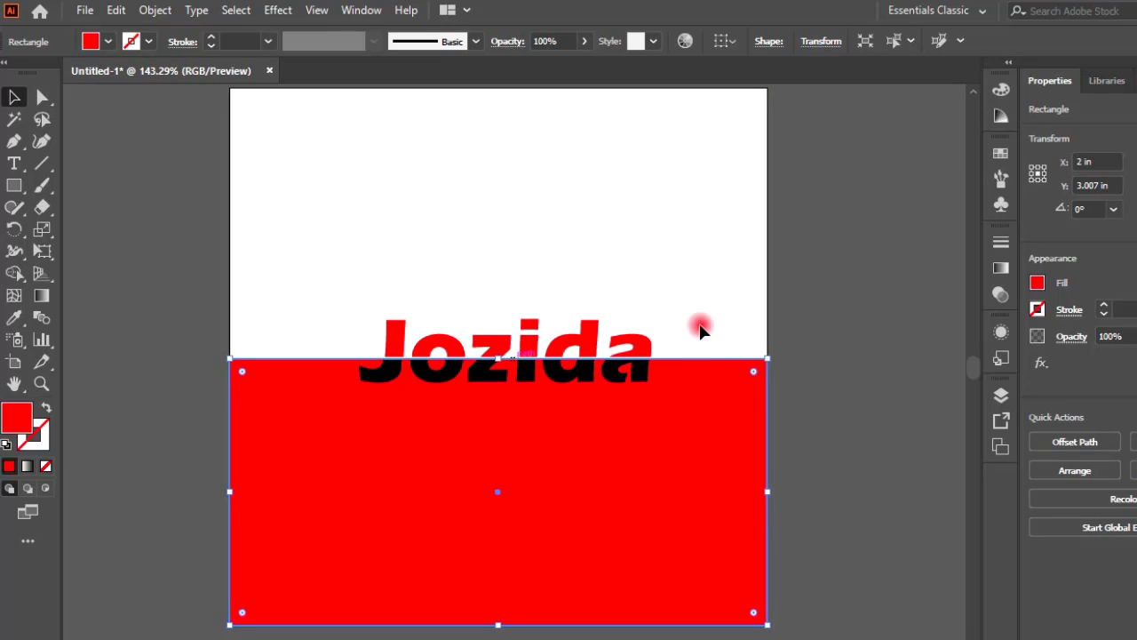
Duplicate the red rectangle straight up and nudge the copy so it covers the artboard's upper half down to the lettering's split line
click(823, 324)
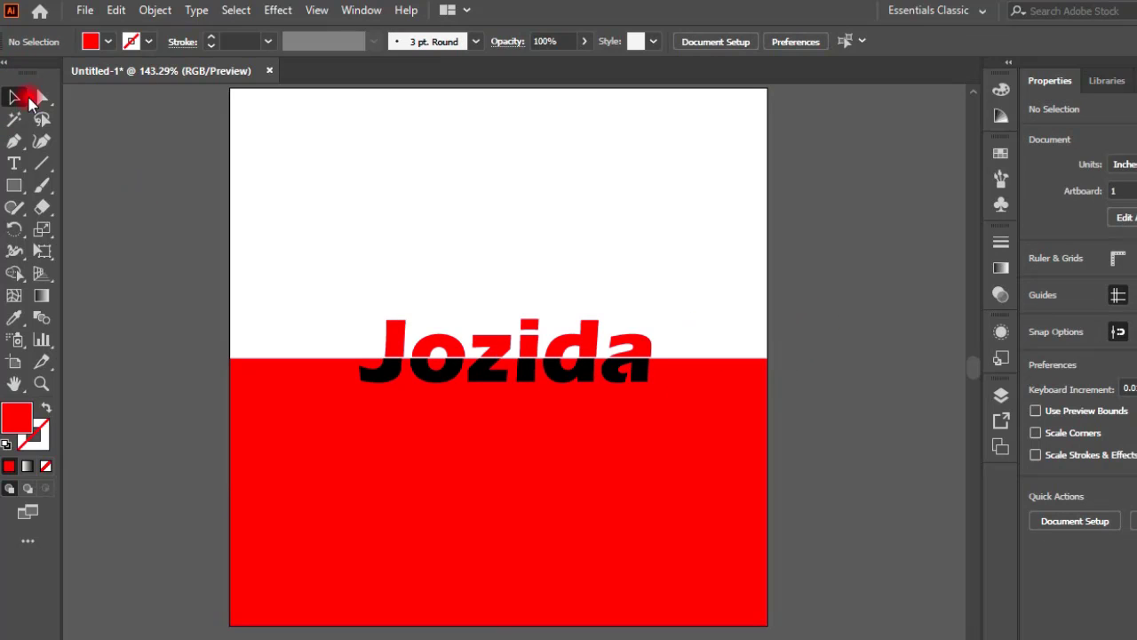
click(269, 453)
drag(299, 451, 304, 178)
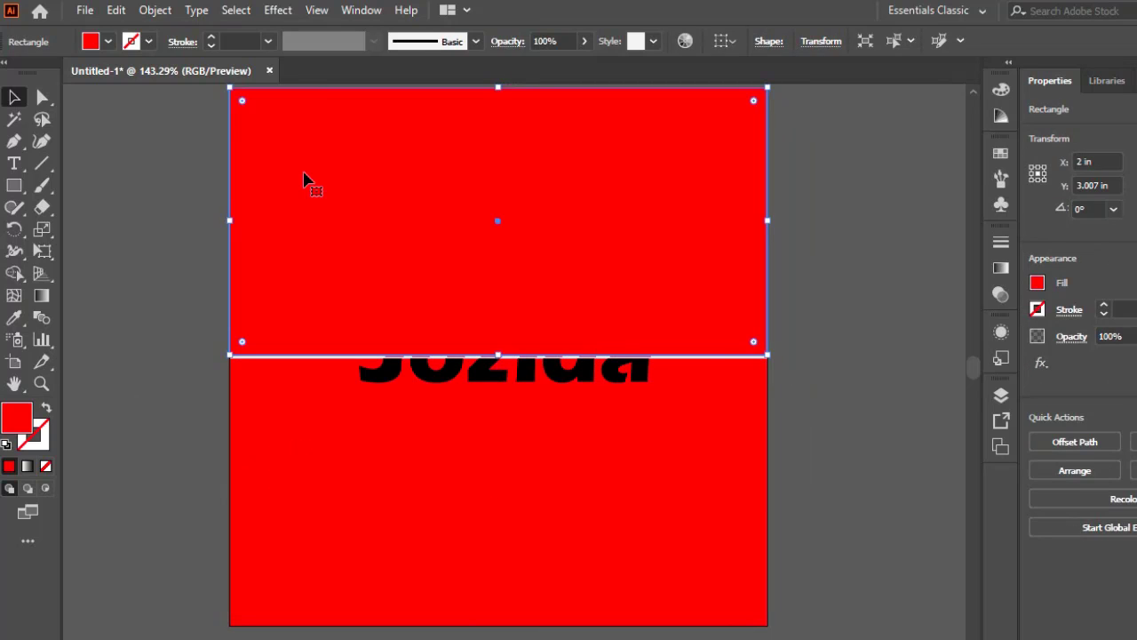
key(Down)
key(Down)
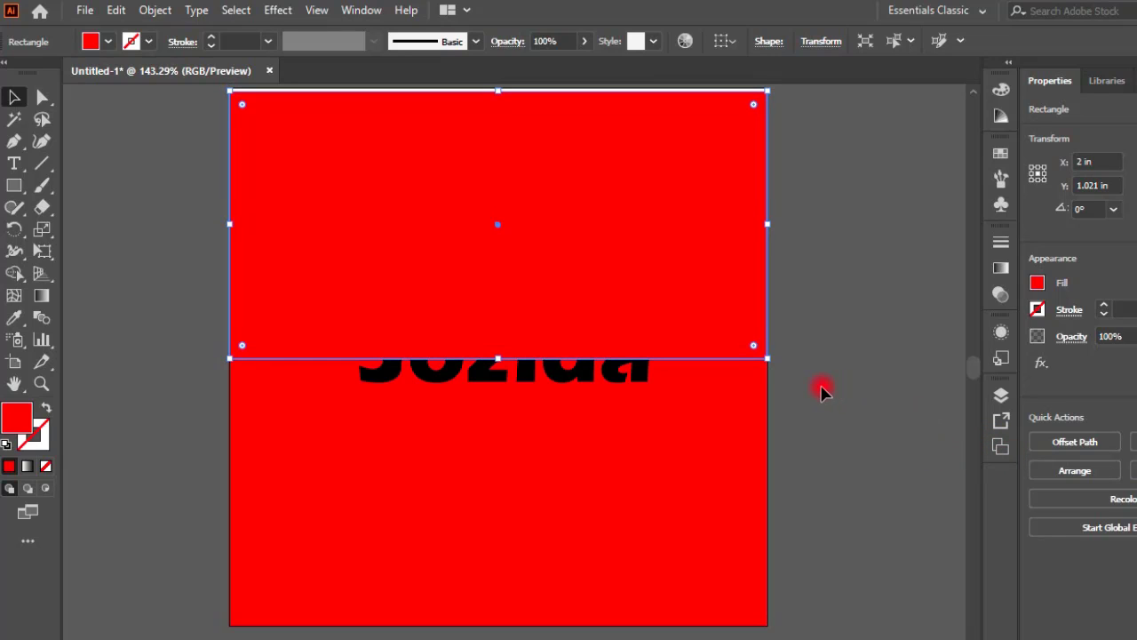
key(Up)
Extend the upper rectangle to the artboard's upper edge and slightly below the lettering's split line
scroll(434, 229, up, 1)
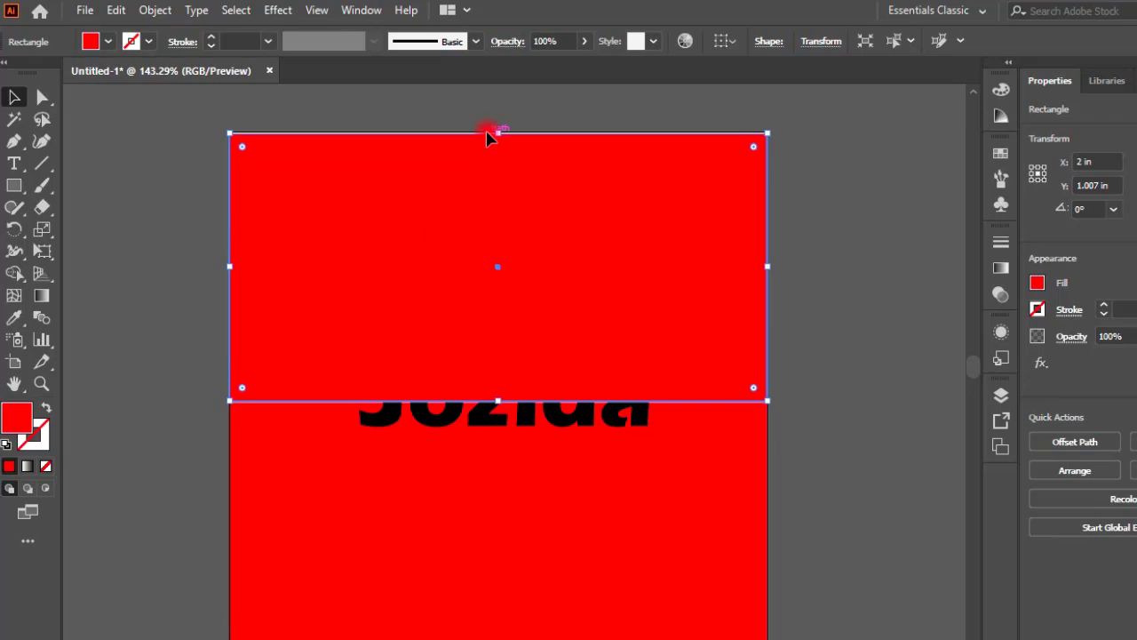
drag(497, 133, 499, 131)
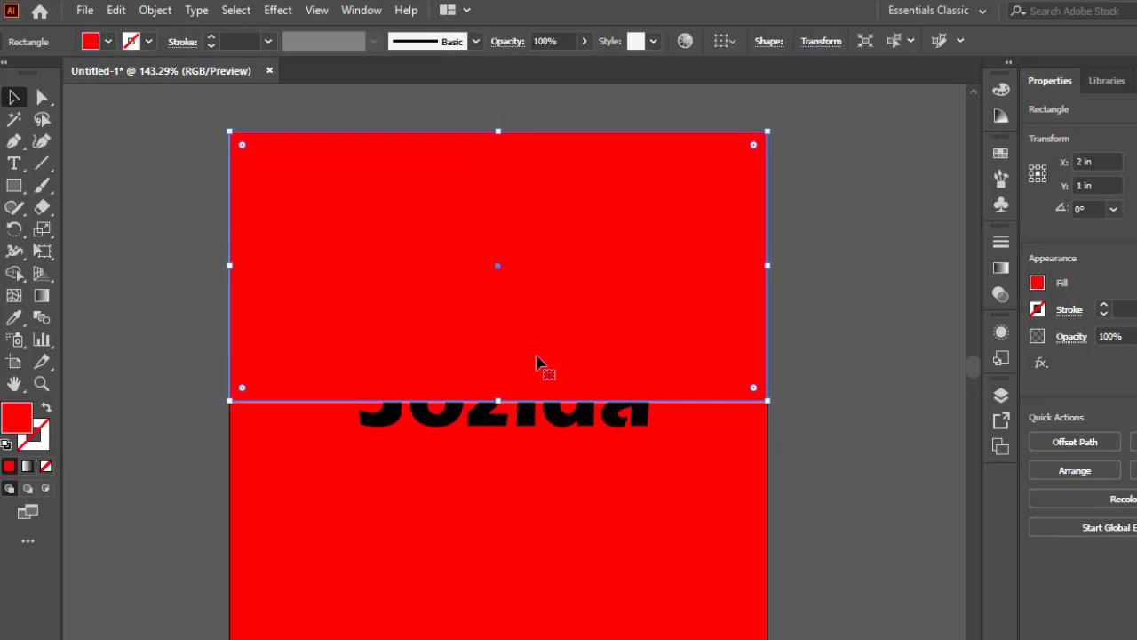
scroll(529, 363, down, 1)
drag(498, 378, 500, 399)
Send the upper rectangle to the back, behind the lettering and the lower red rectangle
right_click(612, 257)
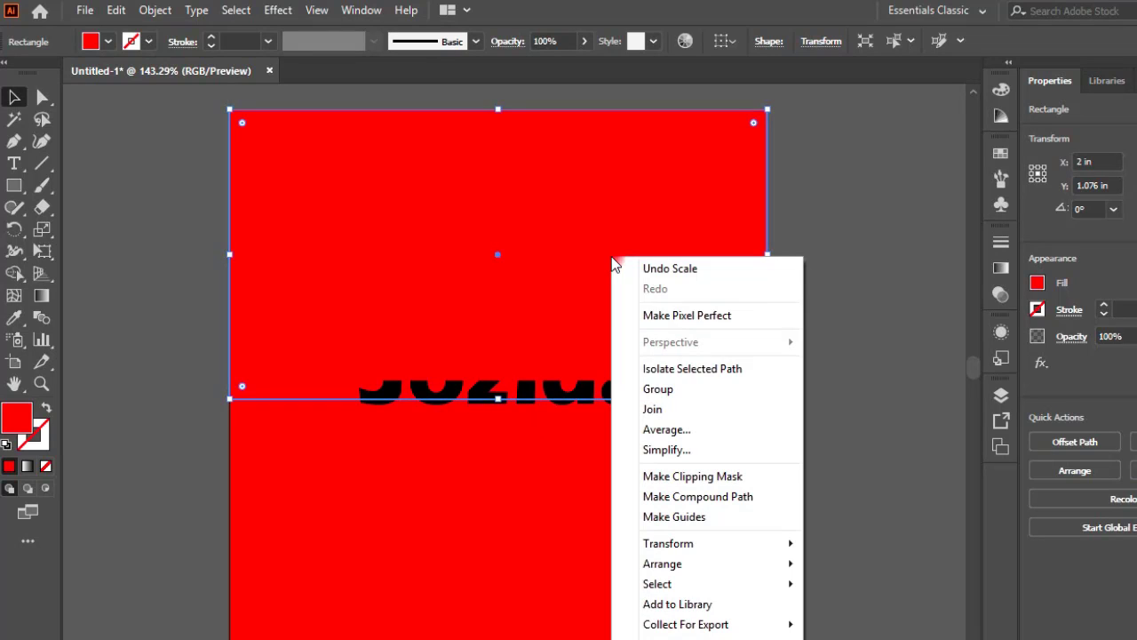
mouse_move(737, 565)
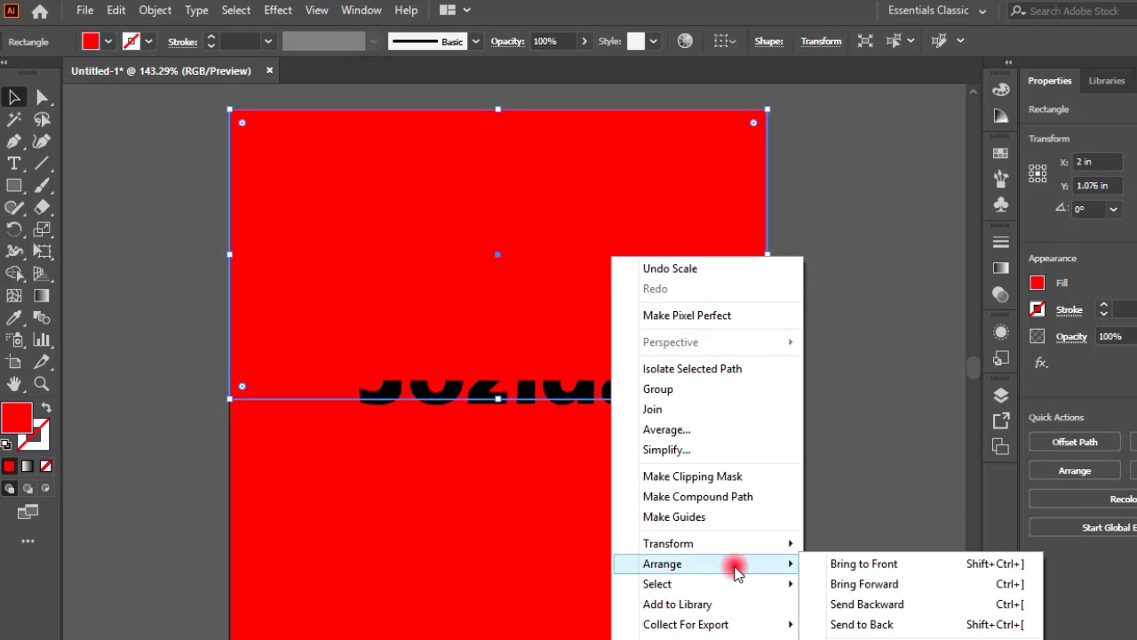
click(863, 624)
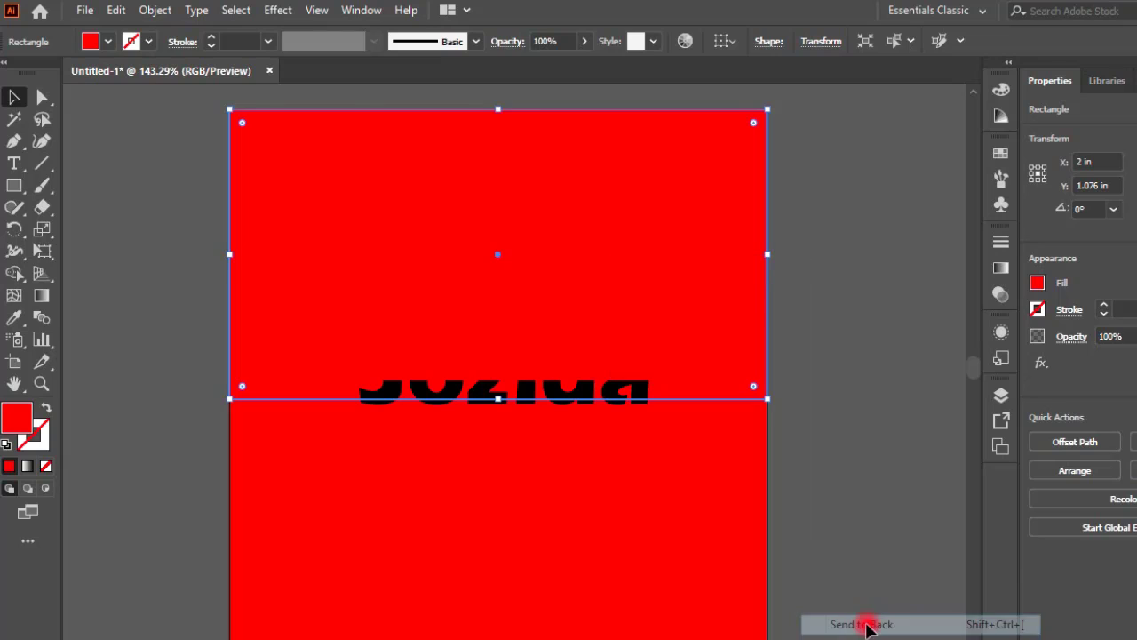
Change the upper rectangle's fill to near-black 020202 and deselect it
double_click(27, 431)
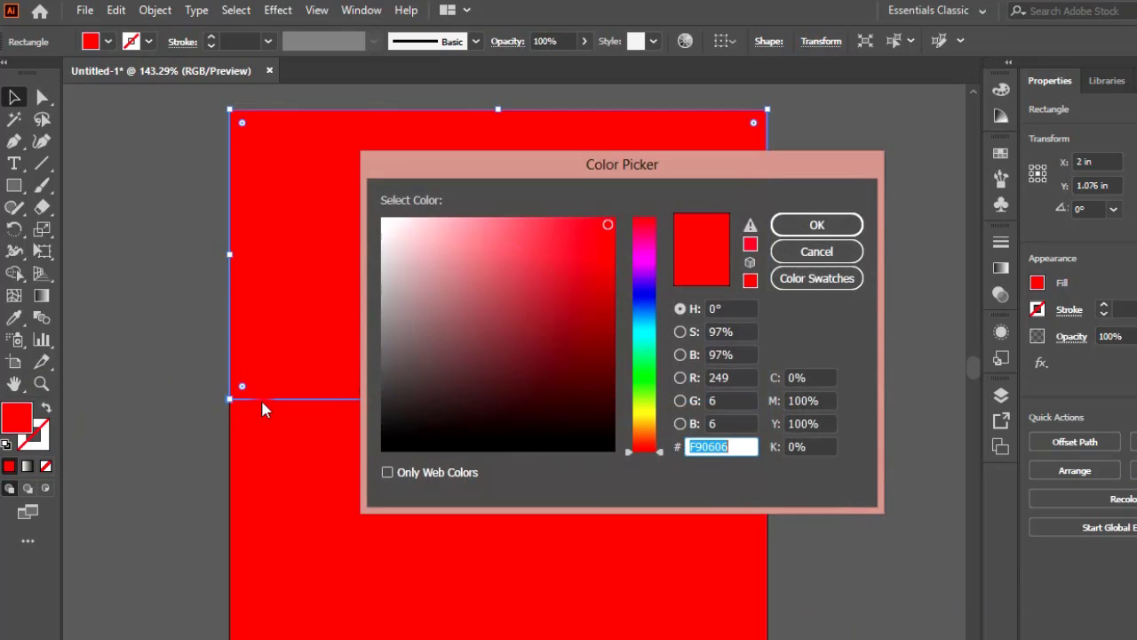
click(384, 448)
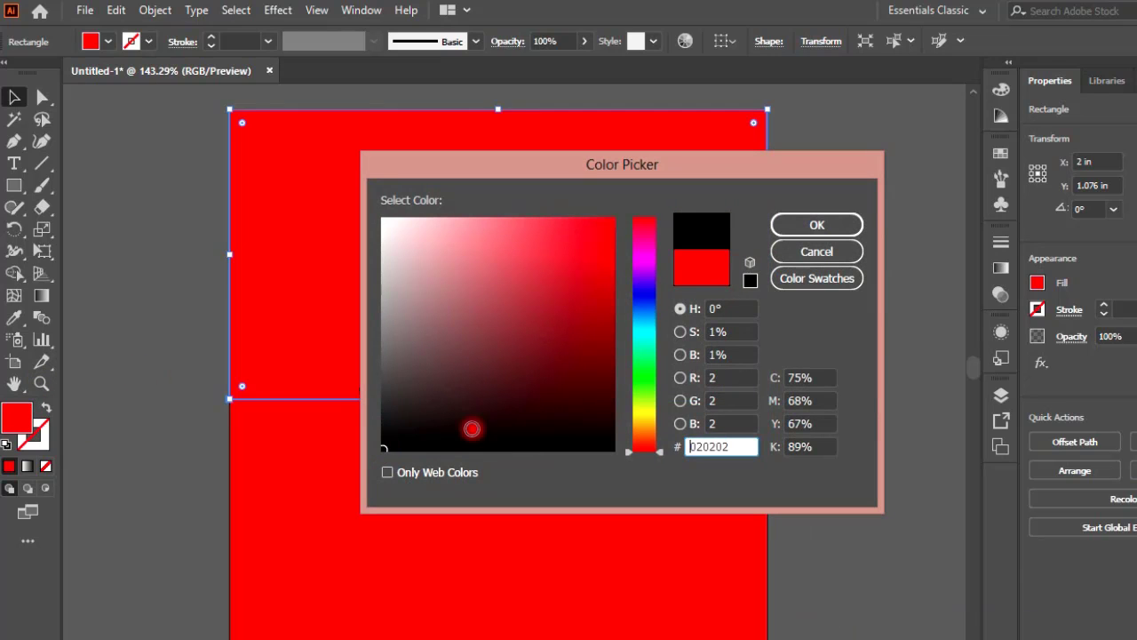
click(804, 225)
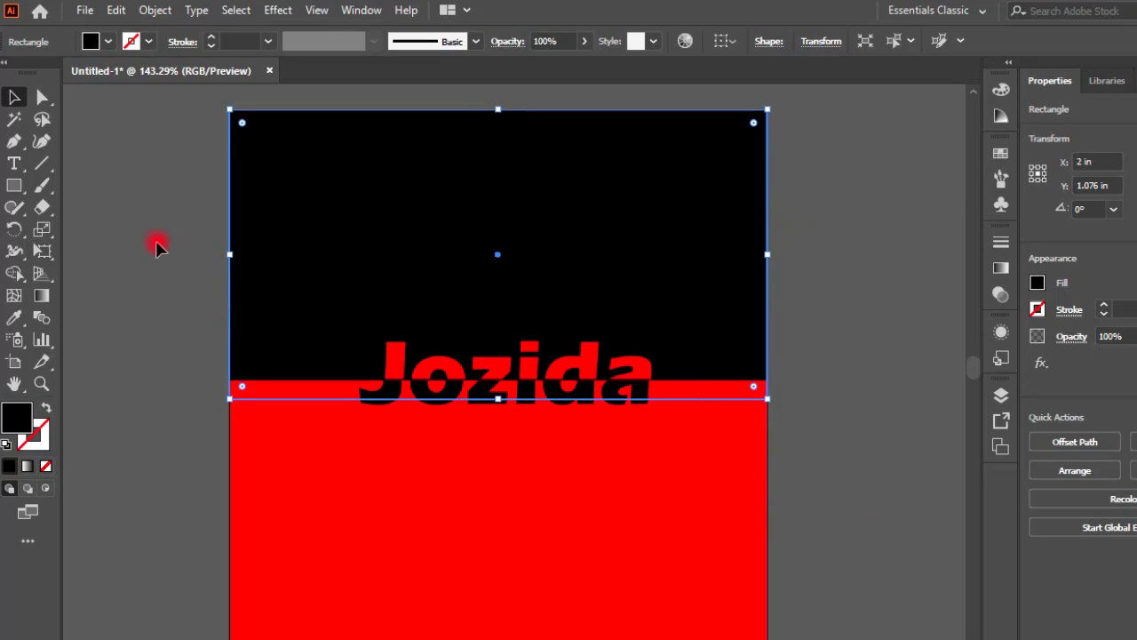
click(129, 293)
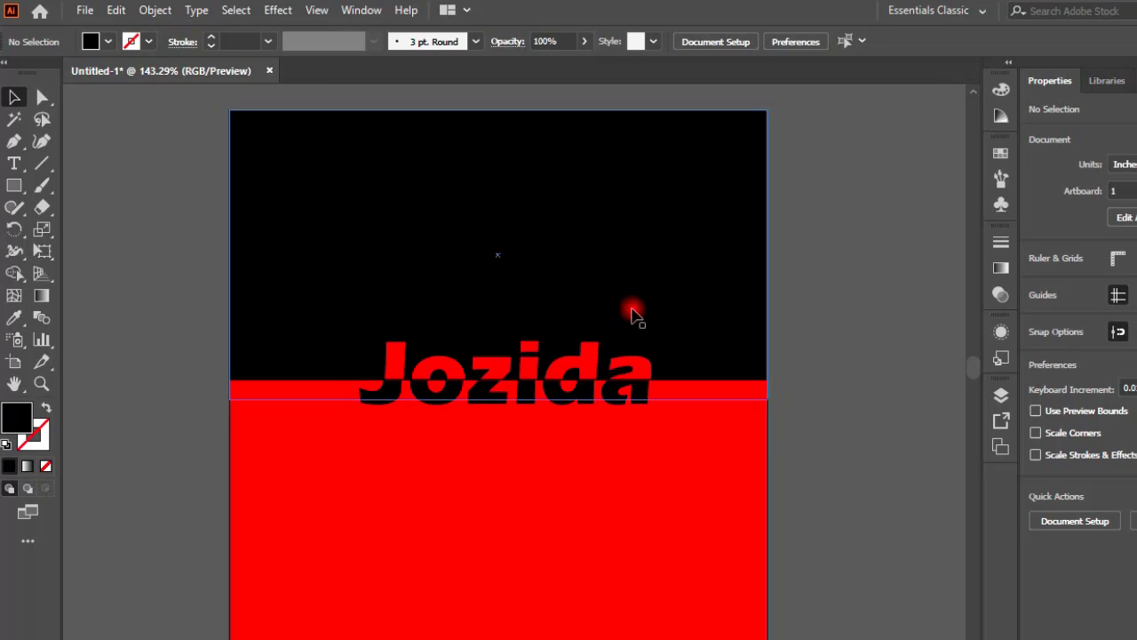
scroll(635, 315, down, 3)
scroll(631, 356, up, 2)
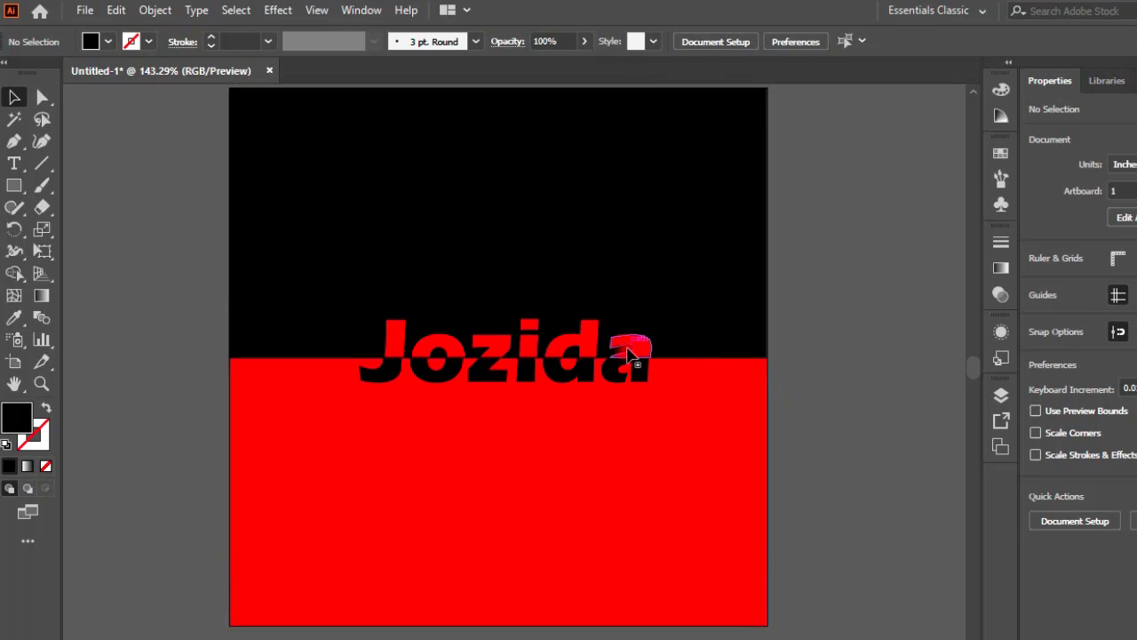
scroll(584, 287, down, 2)
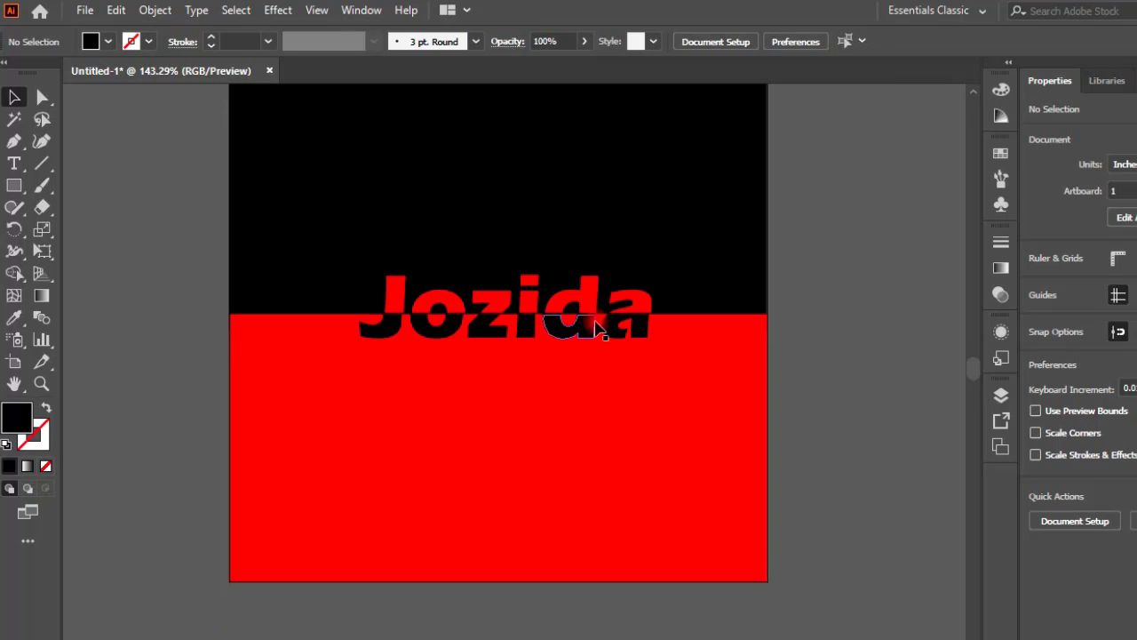
scroll(596, 325, up, 3)
scroll(605, 330, down, 3)
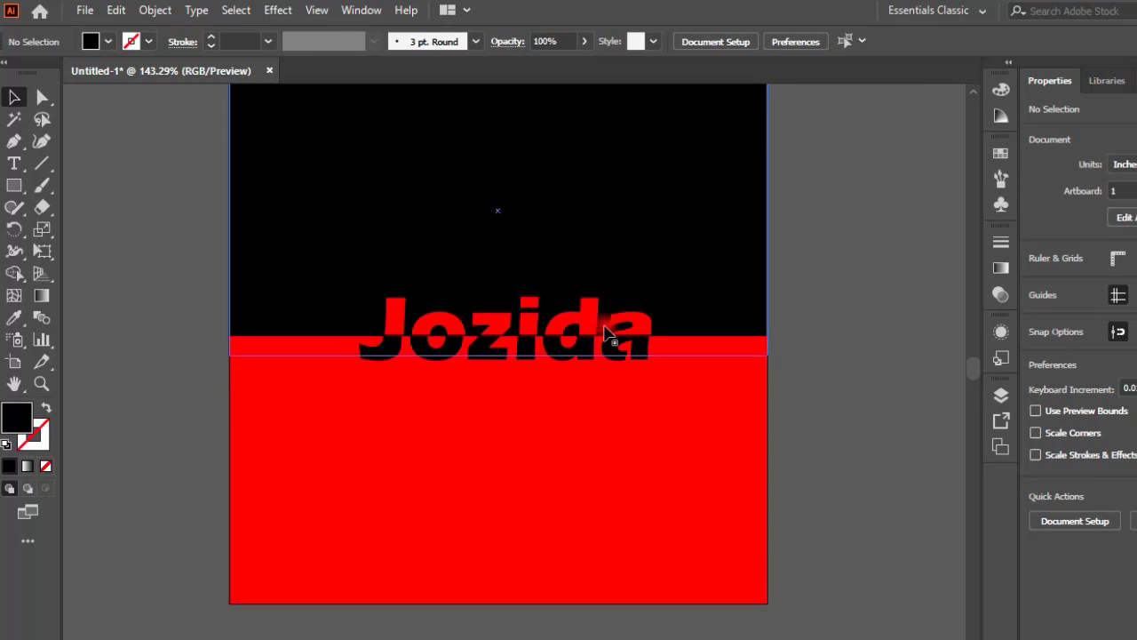